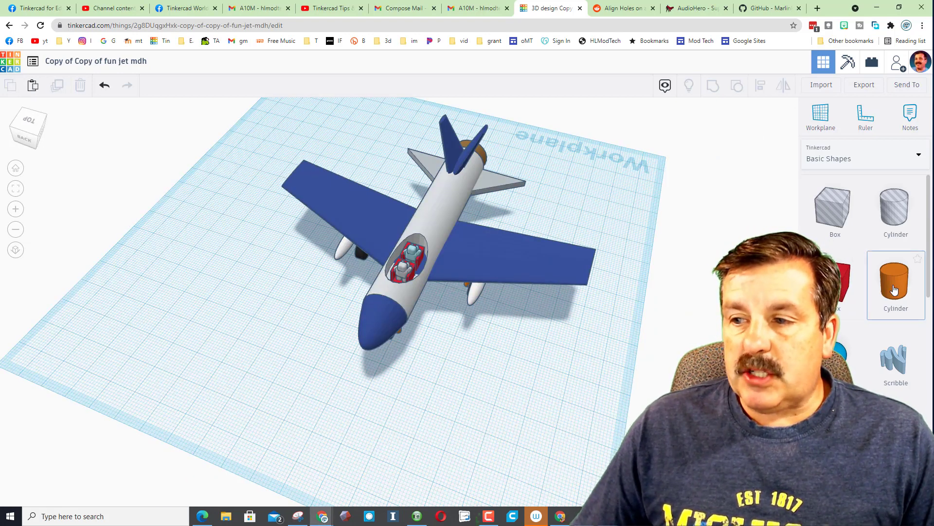
- Place a solid cylinder in front of the jet, set its size to 9 mm and give it 64 sides
{"action": "left_click_drag", "start_coordinate": [894, 285], "coordinate": [547, 340]}
{"action": "left_click", "coordinate": [543, 341]}
{"action": "type", "text": "9"}
{"action": "key", "text": "Return"}
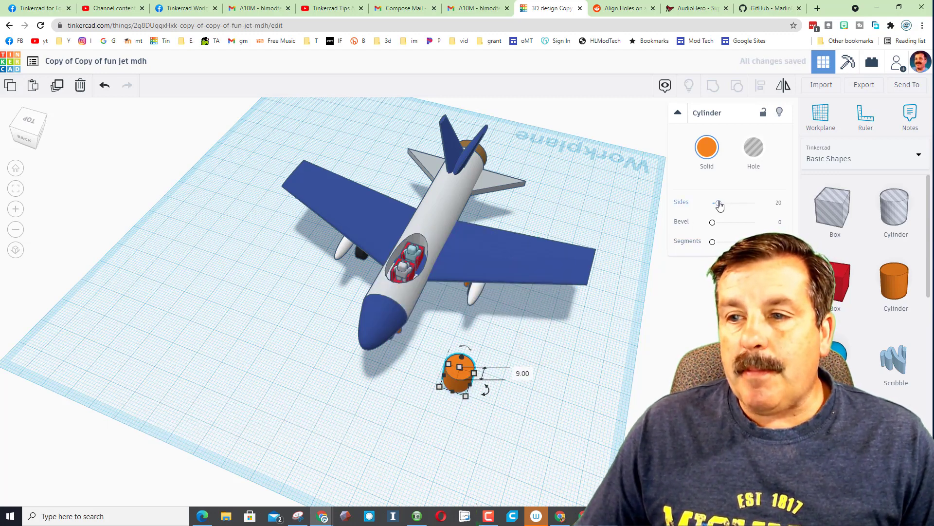
{"action": "left_click_drag", "start_coordinate": [719, 203], "coordinate": [756, 202]}
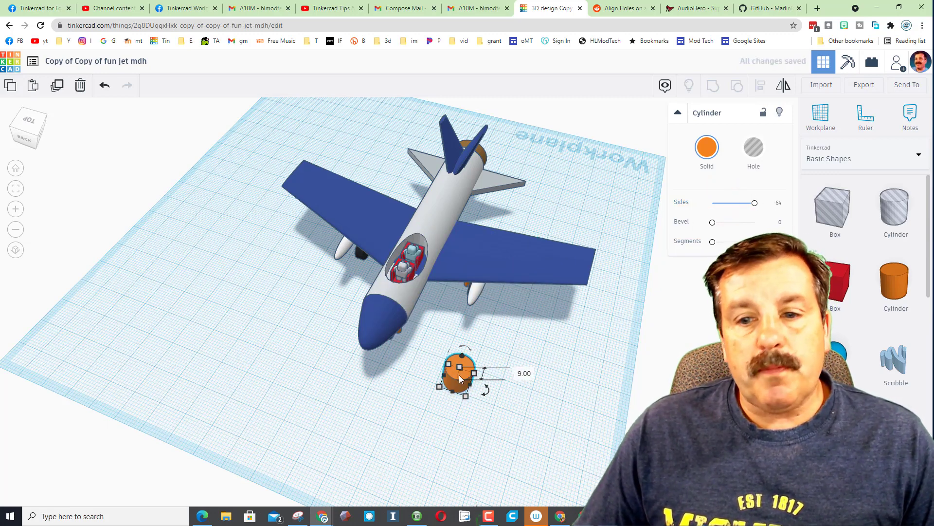
- Tilt the orange cylinder toward one side and place a new workplane on its slanted upper face
{"action": "left_click", "coordinate": [35, 140]}
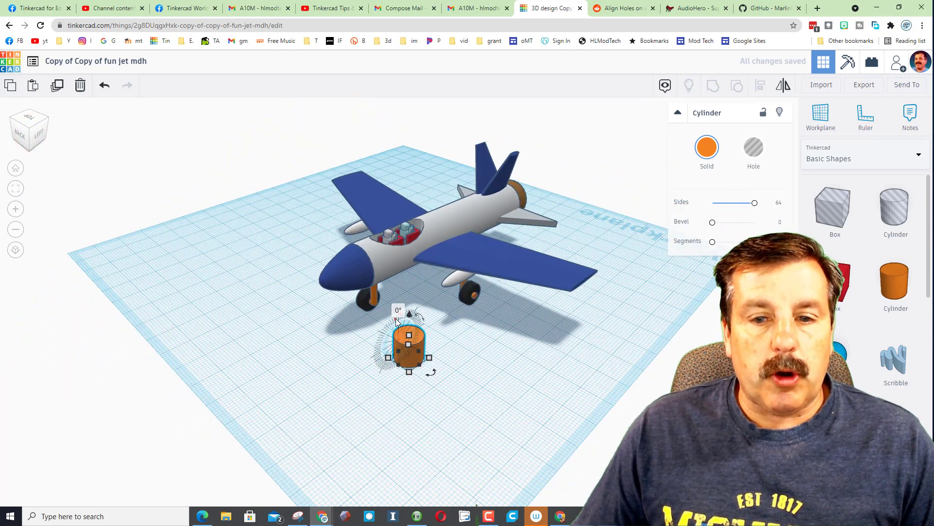
{"action": "left_click_drag", "start_coordinate": [396, 319], "coordinate": [393, 334]}
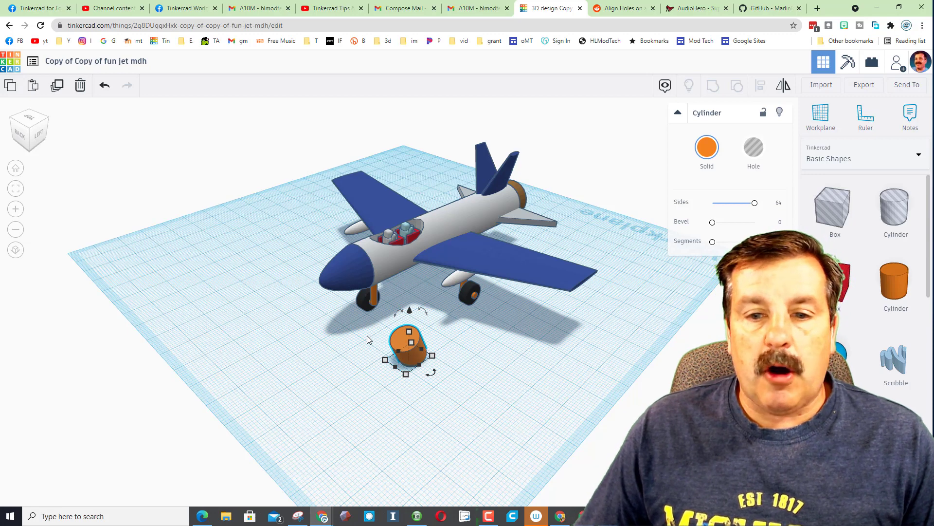
{"action": "left_click", "coordinate": [811, 116]}
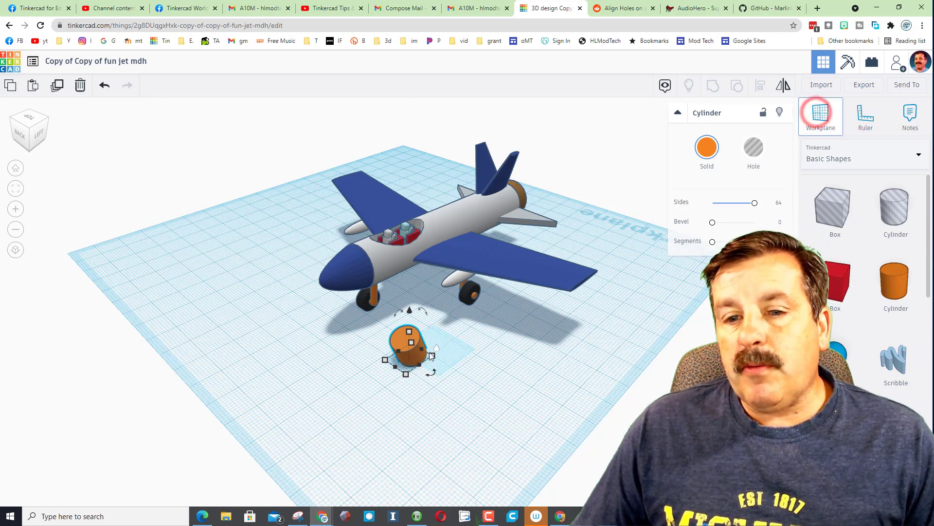
{"action": "left_click", "coordinate": [403, 345]}
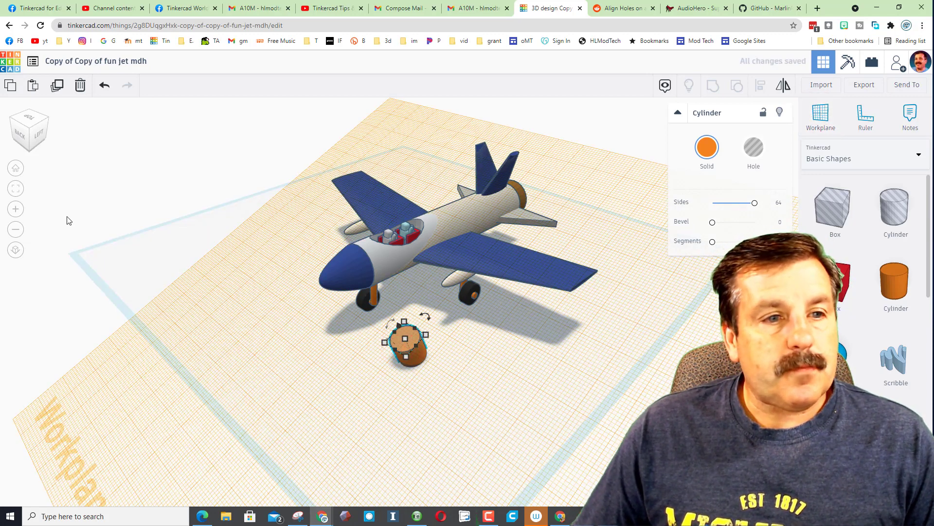
- Examine the tilted cylinder up close and look straight down onto its upper face
{"action": "left_click", "coordinate": [16, 190]}
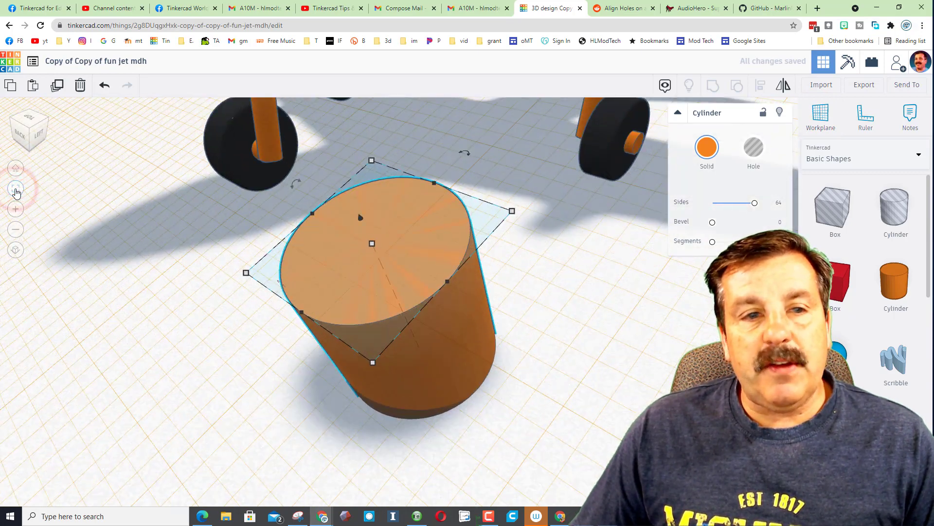
{"action": "left_click", "coordinate": [30, 119]}
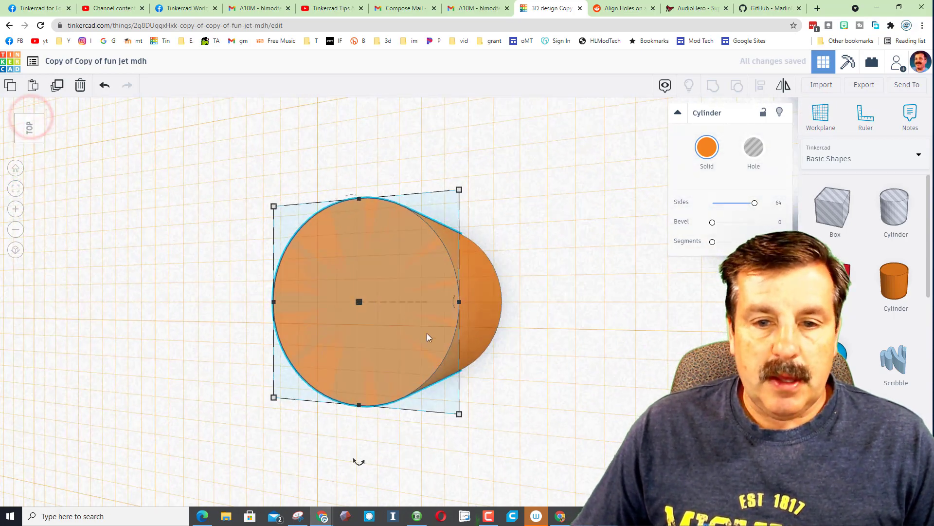
{"action": "left_click", "coordinate": [18, 115]}
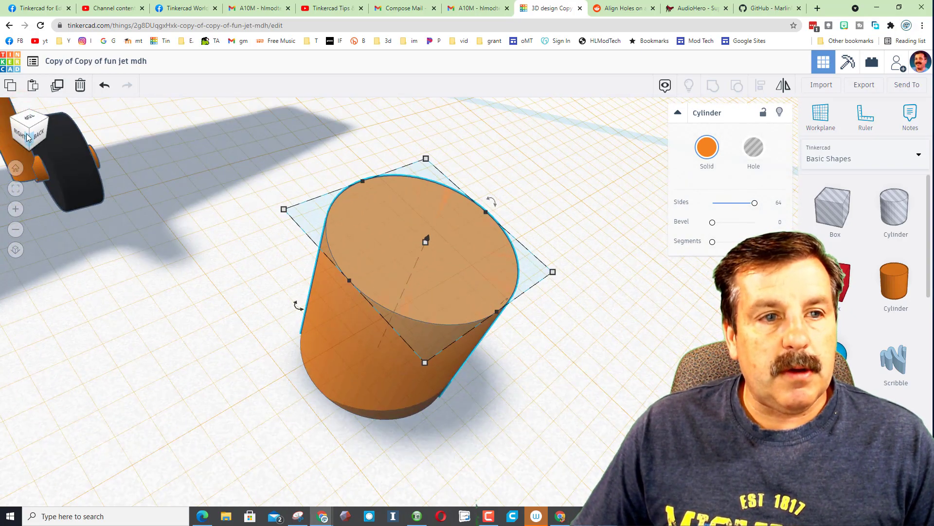
{"action": "left_click", "coordinate": [39, 125]}
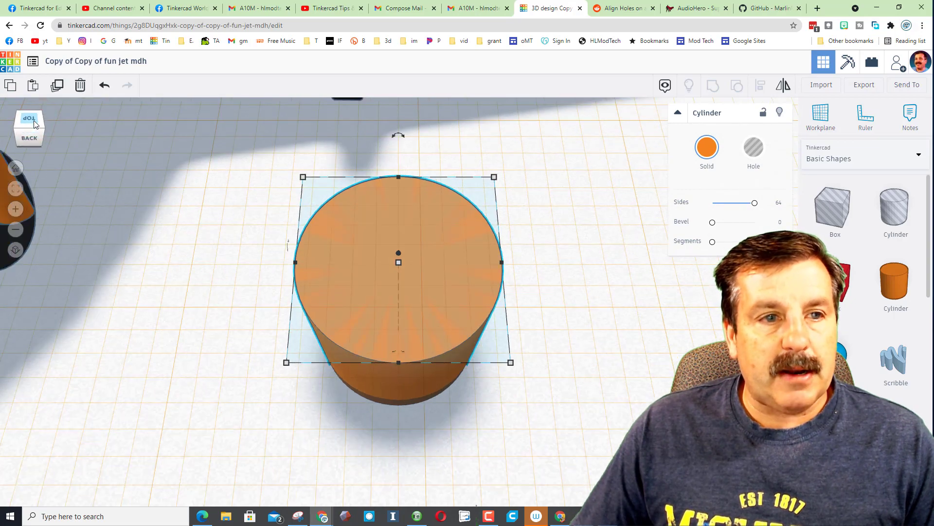
{"action": "left_click", "coordinate": [28, 120]}
{"action": "scroll", "coordinate": [433, 366], "scroll_direction": "down", "scroll_amount": 3}
{"action": "scroll", "coordinate": [416, 350], "scroll_direction": "up", "scroll_amount": 2}
{"action": "mouse_move", "coordinate": [416, 350]}
{"action": "right_mouse_down"}
{"action": "mouse_move", "coordinate": [404, 311]}
{"action": "mouse_move", "coordinate": [404, 341]}
{"action": "right_mouse_up"}
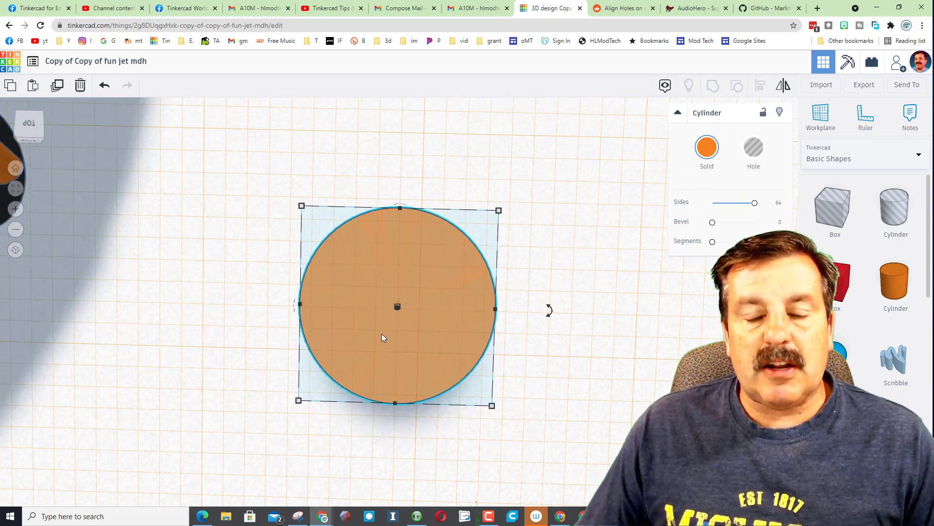
{"action": "scroll", "coordinate": [381, 298], "scroll_direction": "down", "scroll_amount": 5}
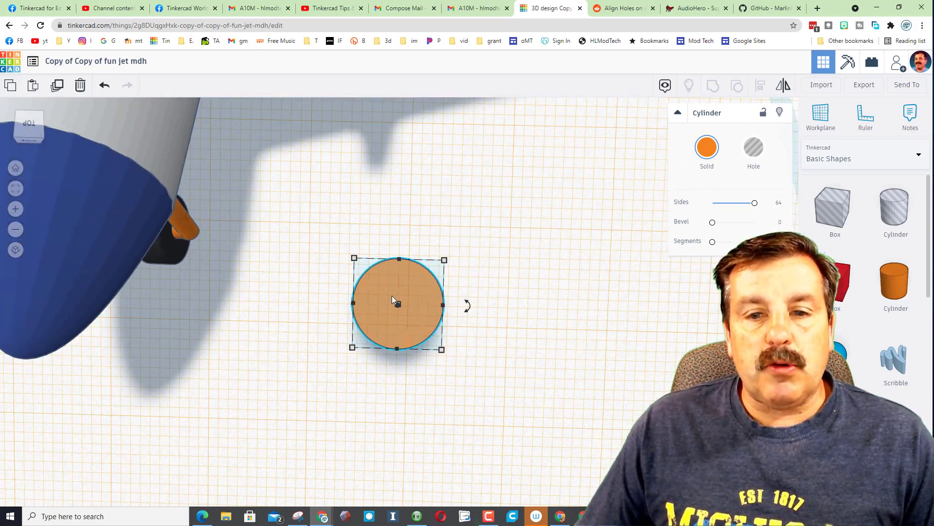
{"action": "left_click", "coordinate": [15, 189]}
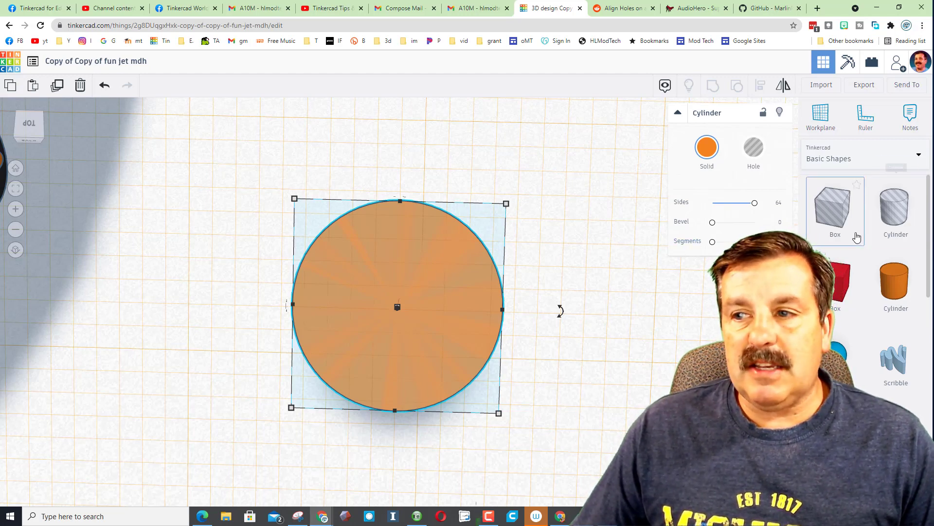
{"action": "scroll", "coordinate": [549, 241], "scroll_direction": "down", "scroll_amount": 5}
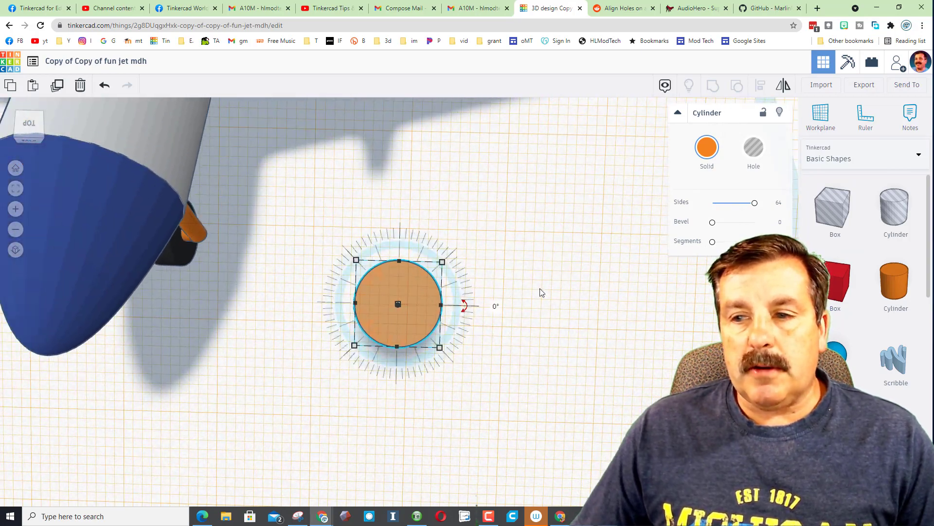
- Add a hole cylinder with 64 sides on the tilted face and set its width and length to 2 mm
{"action": "left_click_drag", "start_coordinate": [894, 207], "coordinate": [444, 246]}
{"action": "left_click_drag", "start_coordinate": [720, 205], "coordinate": [755, 202]}
{"action": "scroll", "coordinate": [542, 225], "scroll_direction": "down", "scroll_amount": 3}
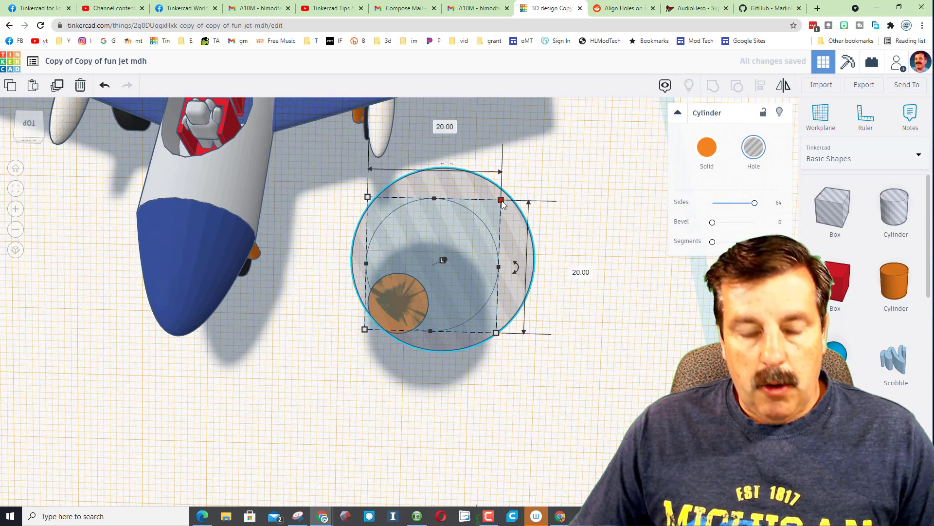
{"action": "left_click_drag", "start_coordinate": [501, 200], "coordinate": [460, 239]}
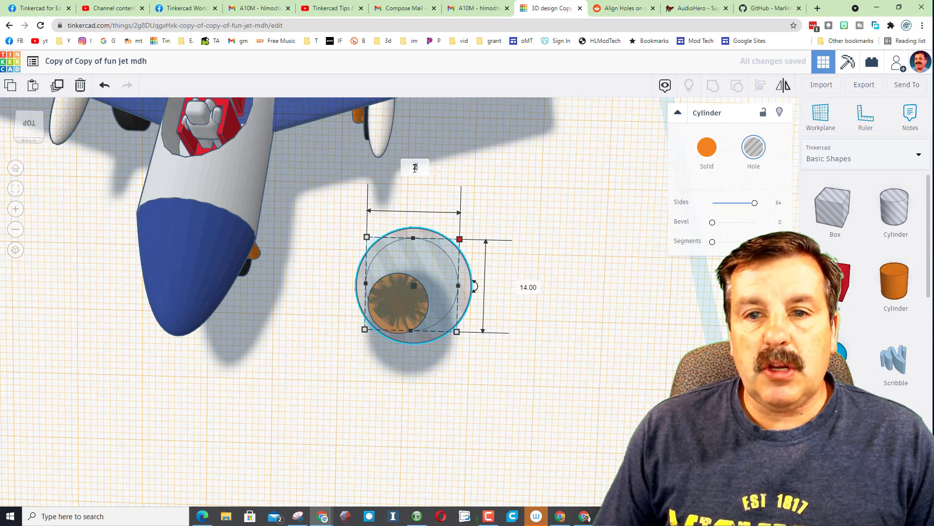
{"action": "key", "text": "Return"}
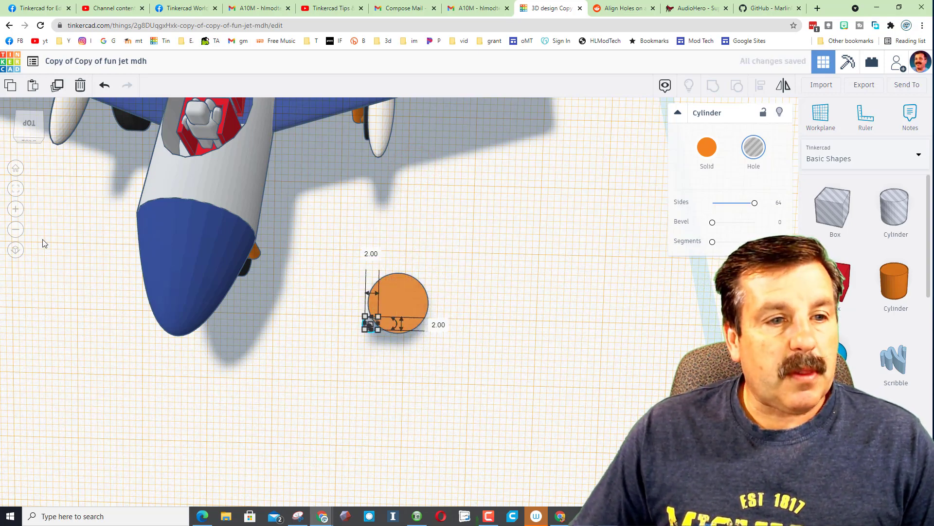
{"action": "left_click", "coordinate": [10, 192]}
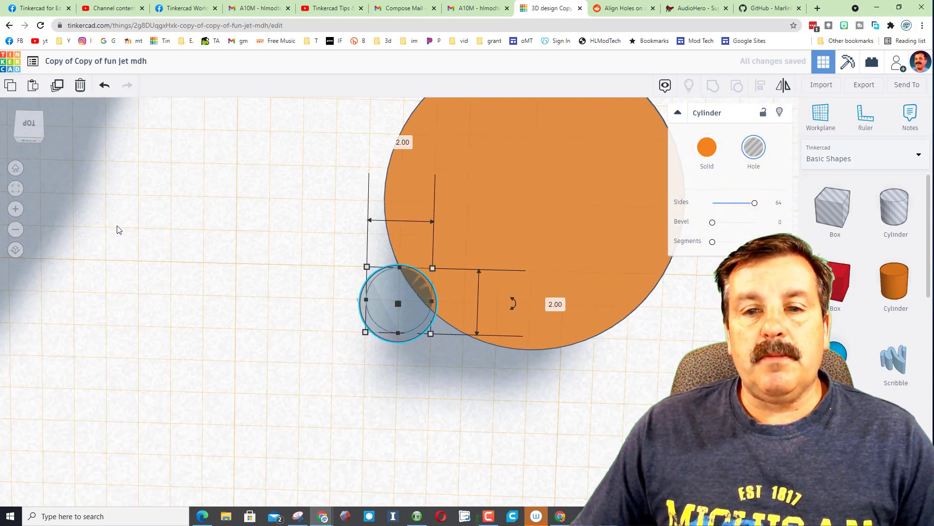
{"action": "left_click", "coordinate": [16, 228]}
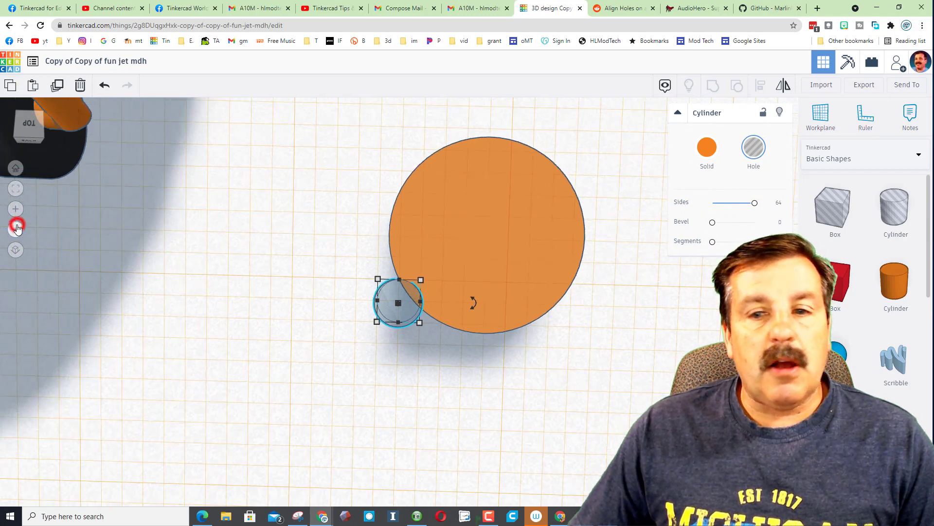
- Position the small hole just inside the round face's edge, and duplicate it to the opposite edge of the face
{"action": "key", "text": "ctrl+d"}
{"action": "key", "text": "Right"}
{"action": "key", "text": "Right"}
{"action": "key", "text": "Right"}
{"action": "key", "text": "Right"}
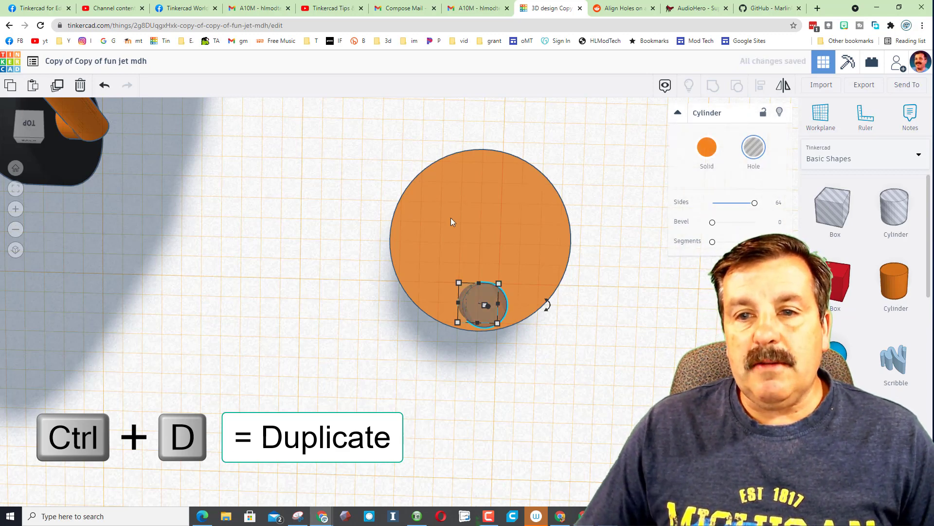
{"action": "key", "text": "Up"}
{"action": "key", "text": "Up"}
{"action": "key", "text": "Up"}
{"action": "key", "text": "Up"}
{"action": "key", "text": "Up"}
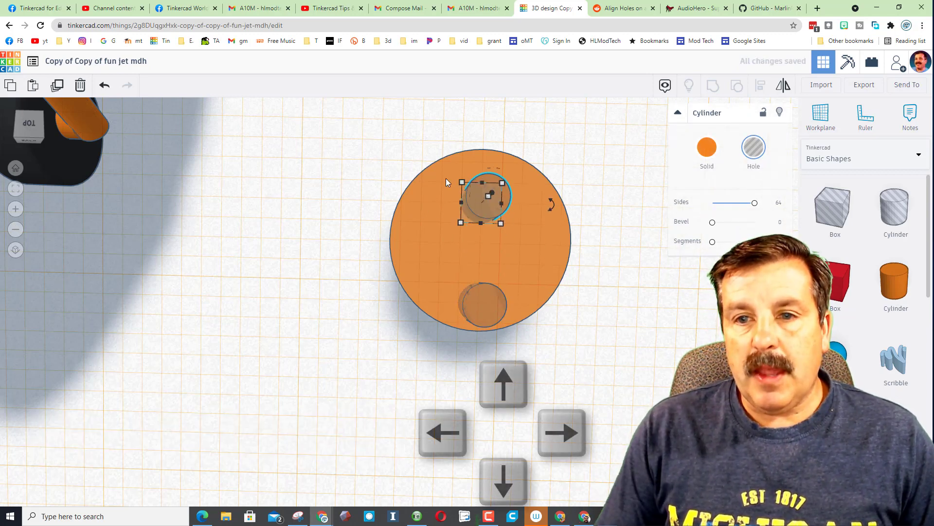
{"action": "key", "text": "Up"}
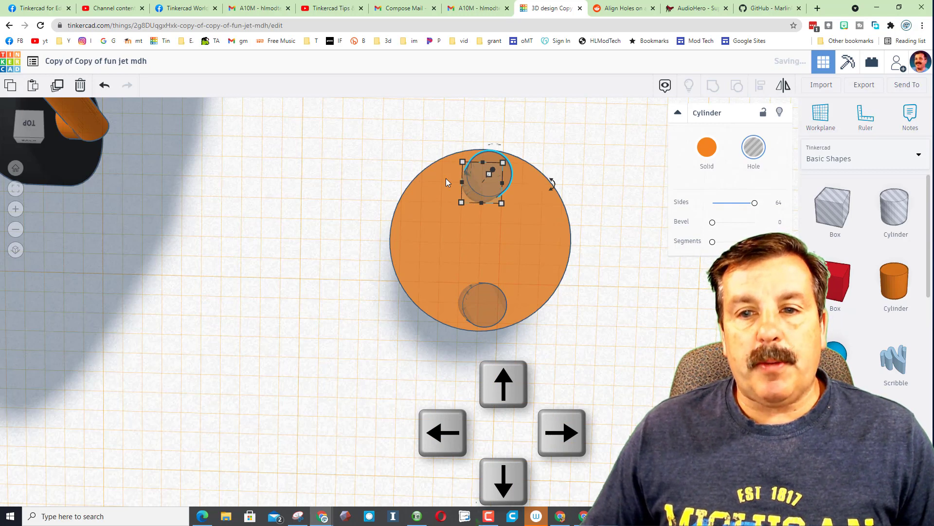
- Group the two opposite small hole cylinders and keep the group as a hole
{"action": "left_click", "coordinate": [507, 241]}
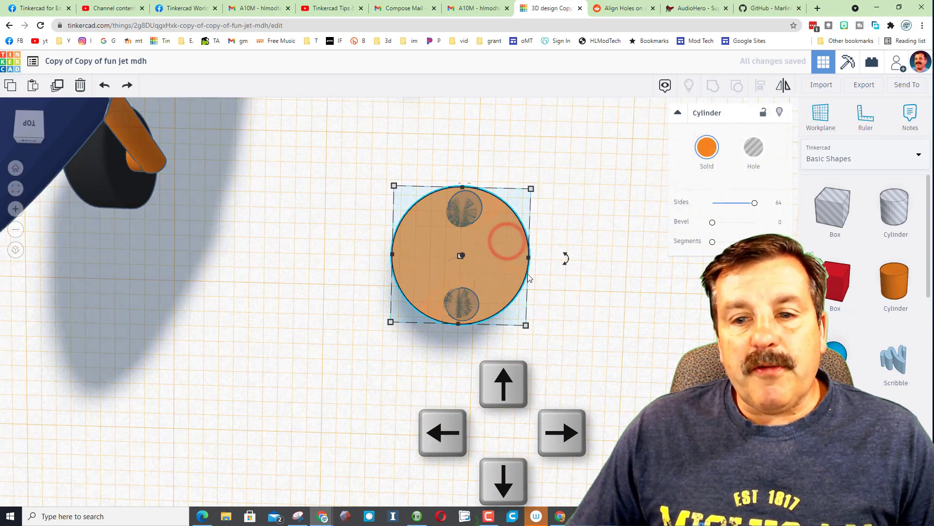
{"action": "left_click", "coordinate": [592, 274]}
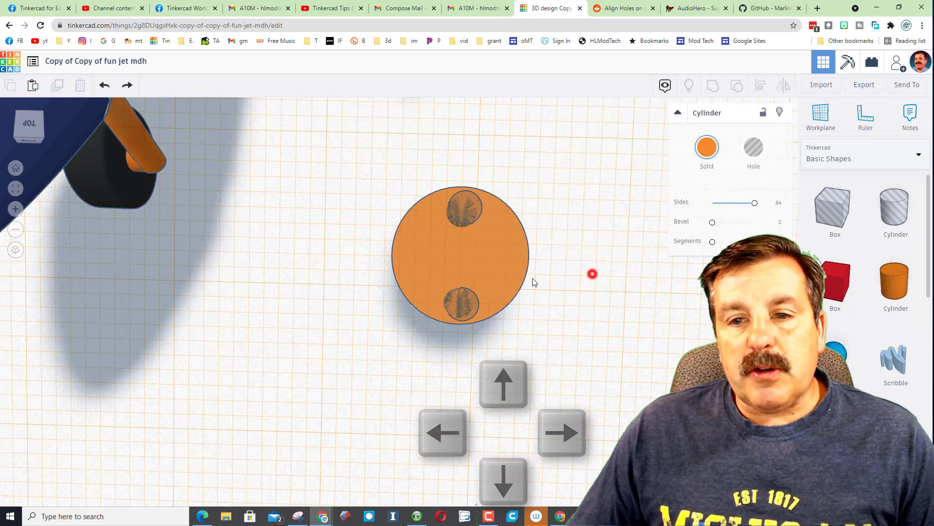
{"action": "left_click", "coordinate": [500, 255]}
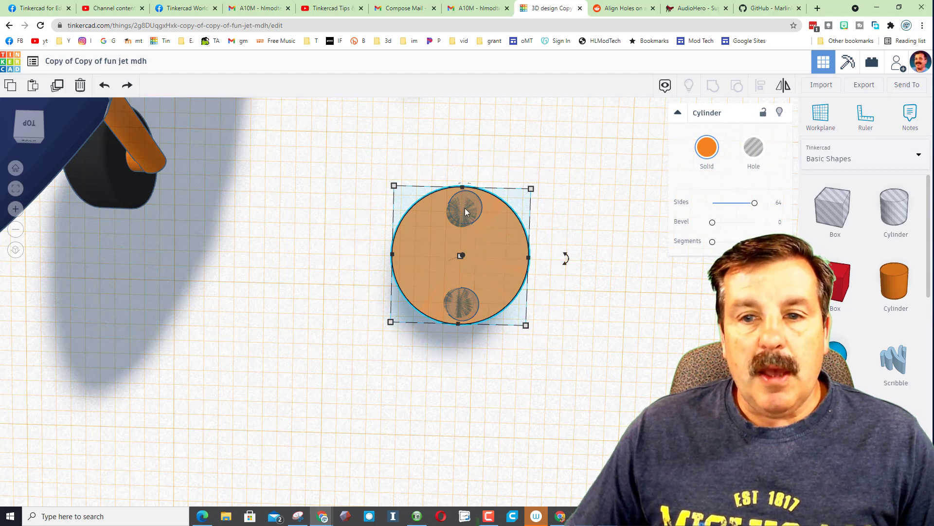
{"action": "key", "text": "shift"}
{"action": "left_click", "coordinate": [458, 310]}
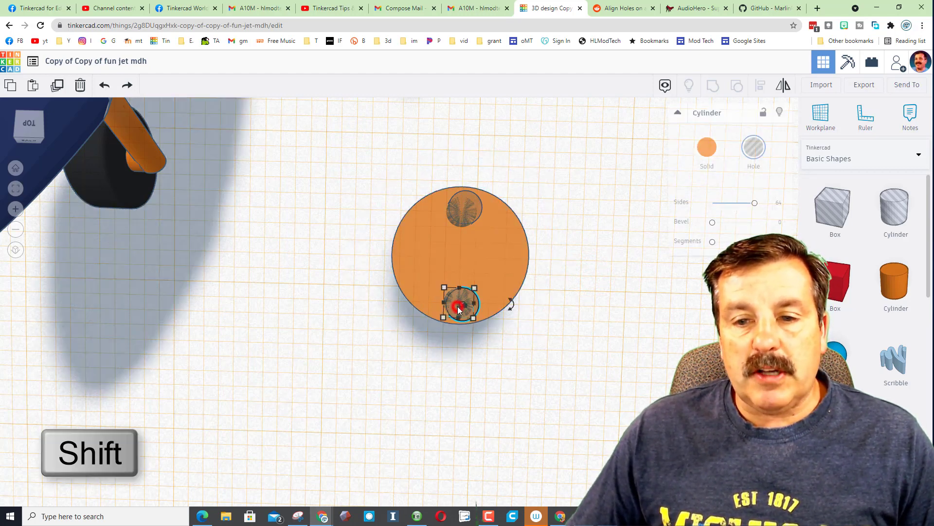
{"action": "left_click", "coordinate": [463, 206], "text": "shift"}
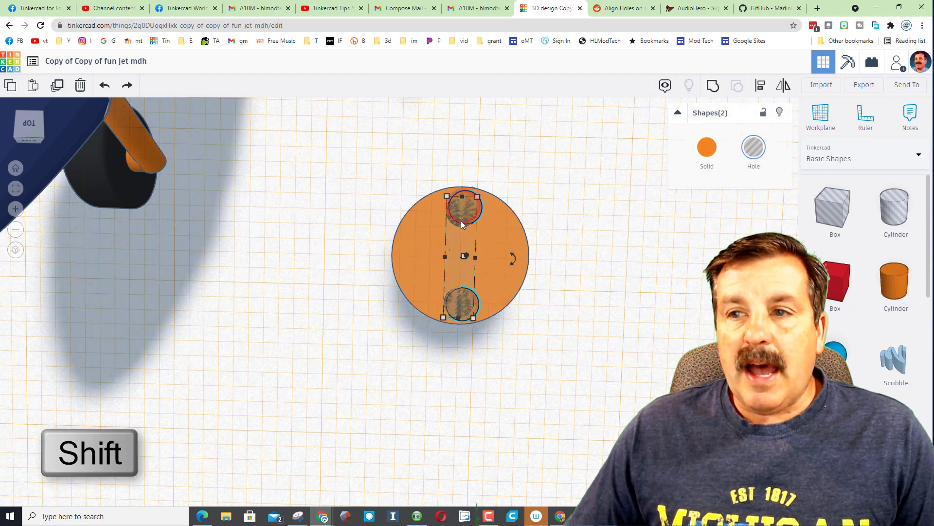
{"action": "left_click", "coordinate": [713, 85]}
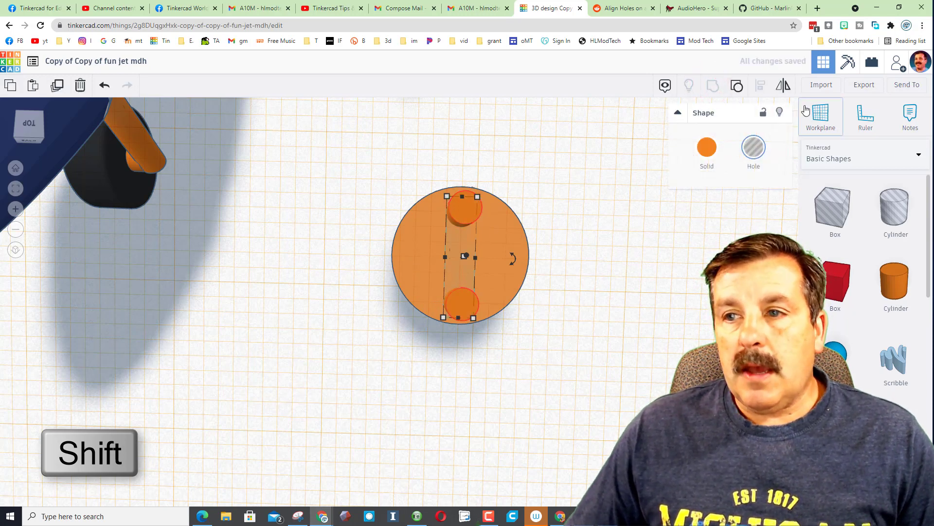
{"action": "left_click", "coordinate": [754, 147]}
- Align the grouped hole pair with the orange cylinder, centring it in both directions across the face
{"action": "left_click", "coordinate": [476, 167]}
{"action": "left_click_drag", "start_coordinate": [466, 159], "coordinate": [445, 308]}
{"action": "left_click", "coordinate": [760, 85]}
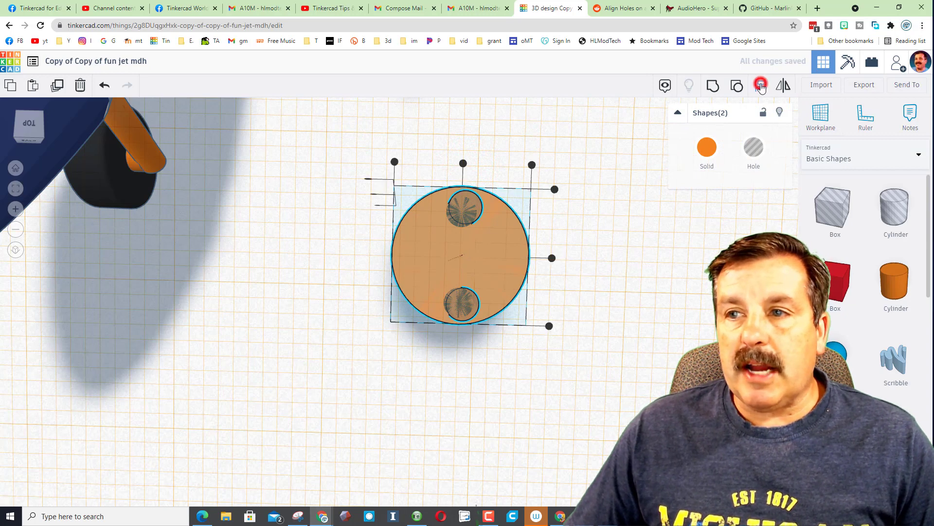
{"action": "left_click", "coordinate": [421, 256]}
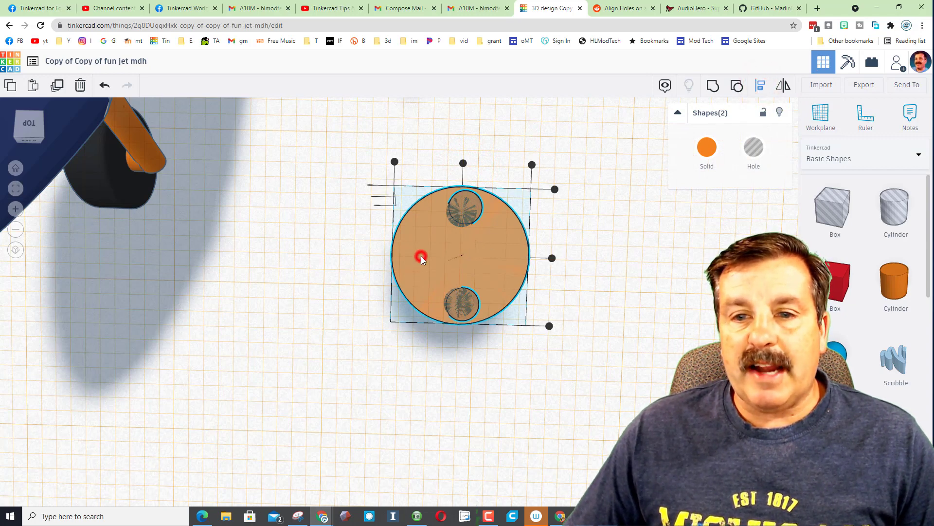
{"action": "left_click", "coordinate": [463, 163]}
{"action": "left_click", "coordinate": [552, 258]}
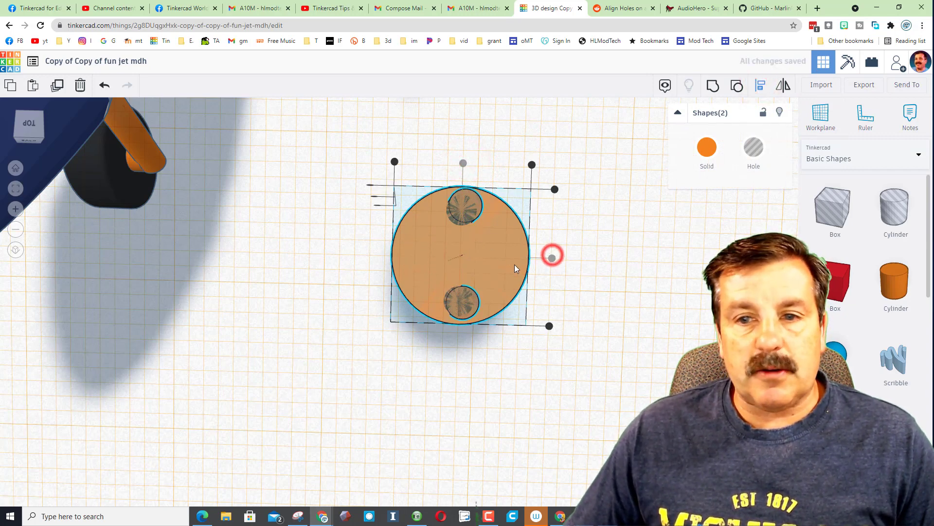
{"action": "left_click", "coordinate": [585, 248]}
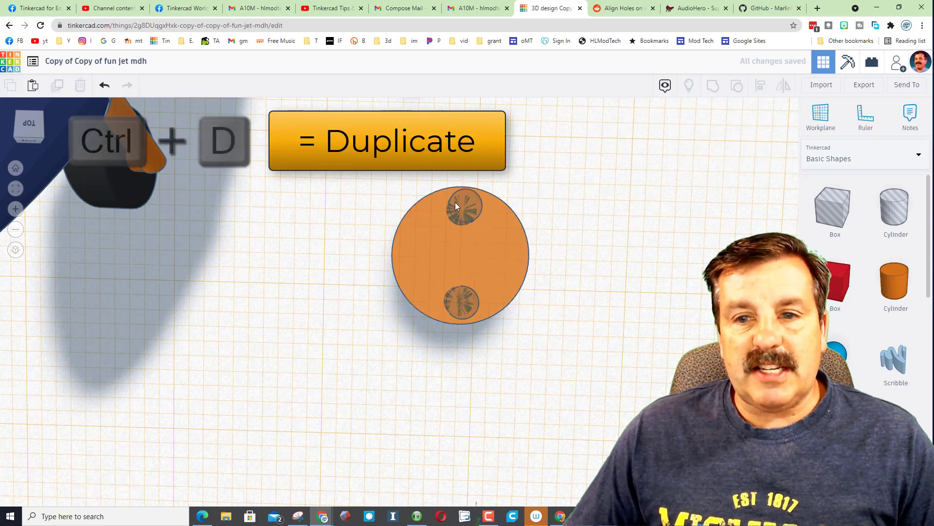
- Duplicate the hole pair, rotate the copy by 45°, and repeat the duplication to complete a ring of eight holes
{"action": "left_click", "coordinate": [455, 202]}
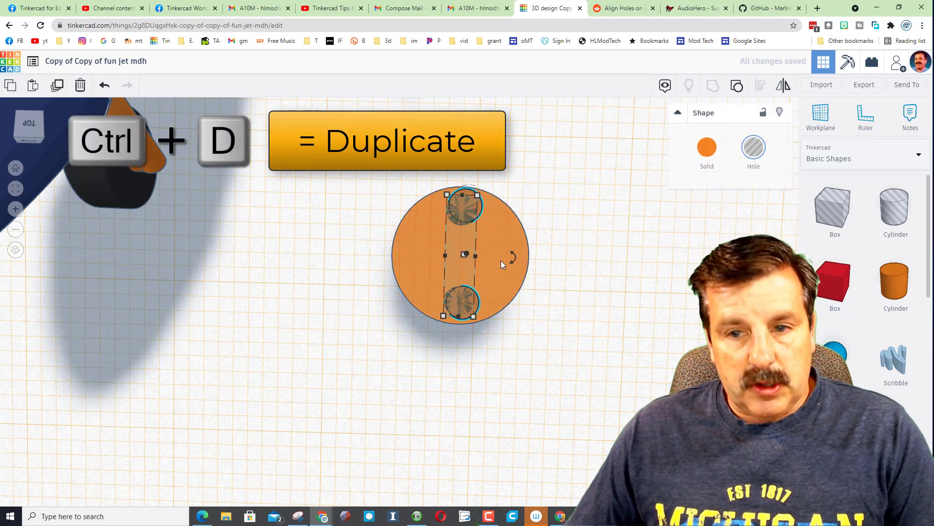
{"action": "left_click_drag", "start_coordinate": [512, 258], "coordinate": [492, 299]}
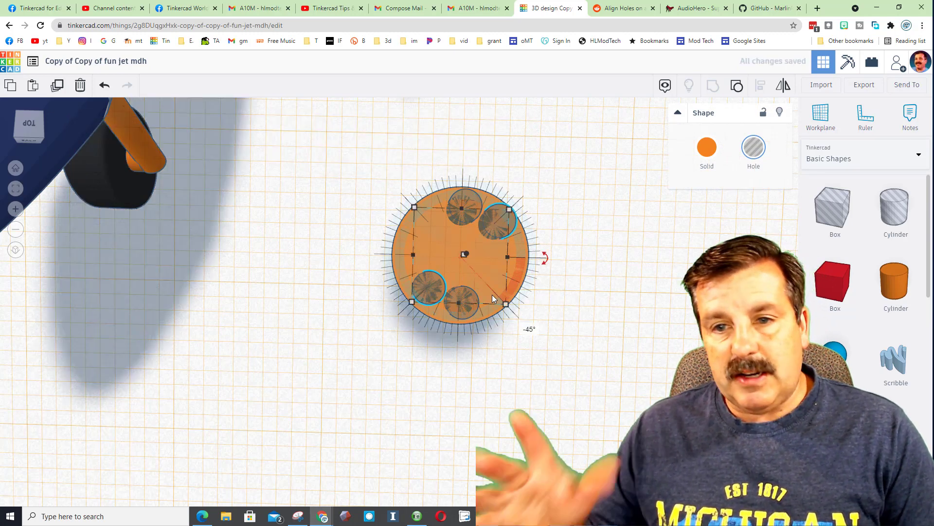
{"action": "key", "text": "ctrl+d"}
{"action": "key", "text": "ctrl+d"}
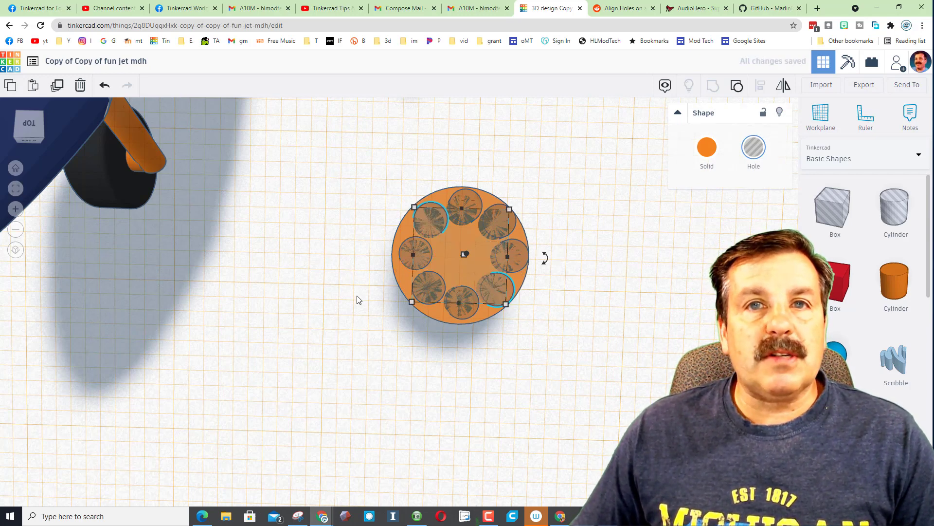
- Hide the large orange cylinder that surrounds the ring of hole cylinders
{"action": "right_click_drag", "start_coordinate": [301, 320], "coordinate": [467, 246]}
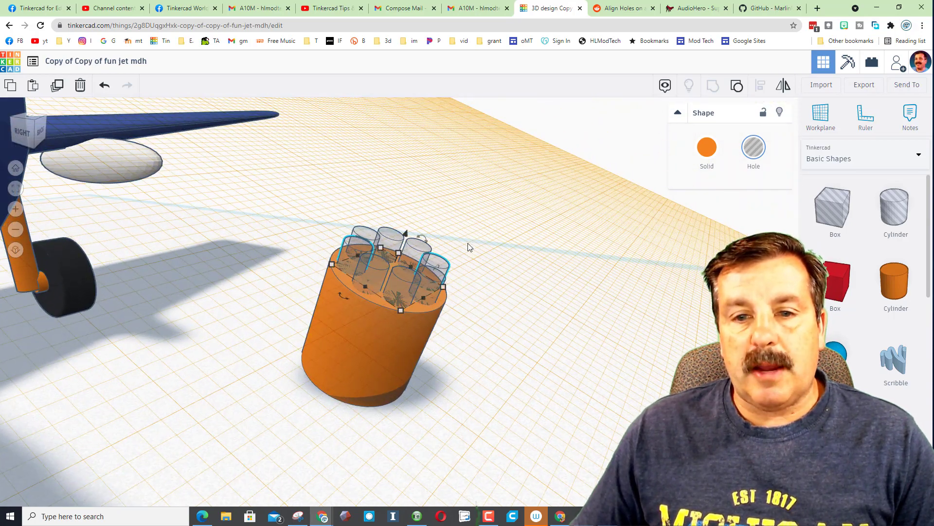
{"action": "right_click_drag", "start_coordinate": [364, 302], "coordinate": [442, 238]}
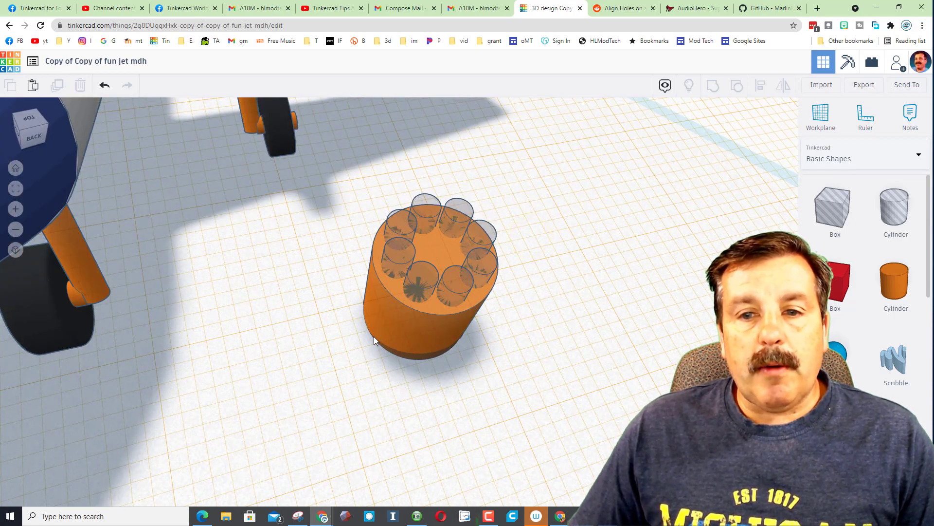
{"action": "left_click", "coordinate": [416, 324]}
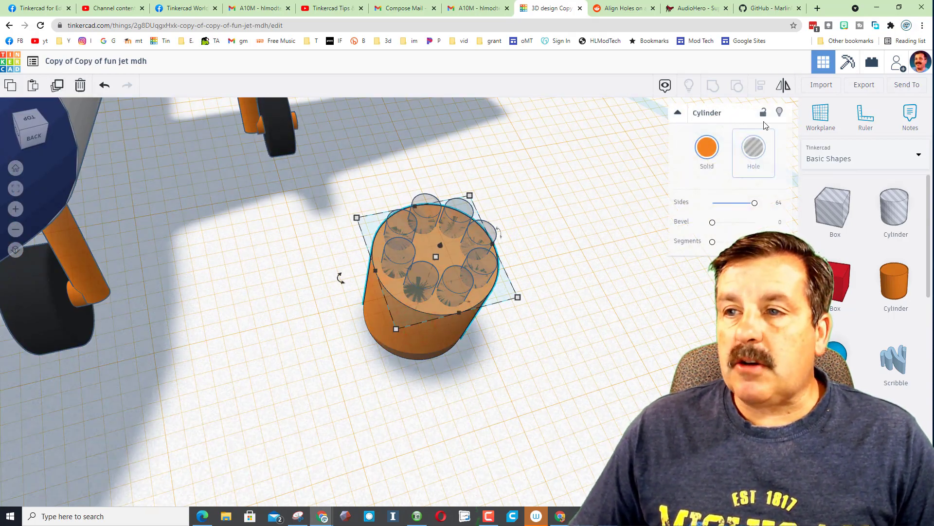
{"action": "left_click", "coordinate": [779, 112]}
- Set the height of the whole ring of hole cylinders to 12 mm and show the hidden orange cylinder again
{"action": "left_click_drag", "start_coordinate": [363, 183], "coordinate": [539, 317]}
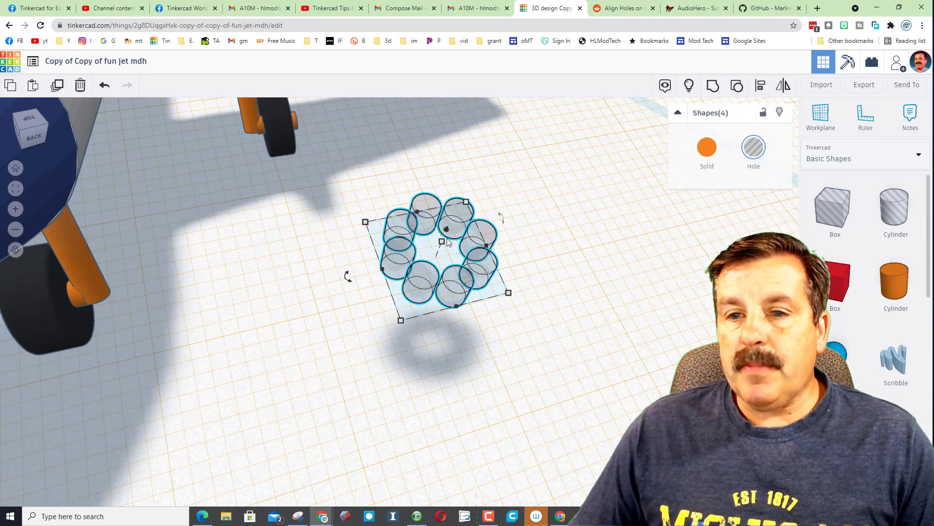
{"action": "left_click_drag", "start_coordinate": [445, 243], "coordinate": [478, 141]}
{"action": "left_click", "coordinate": [544, 247]}
{"action": "type", "text": "12"}
{"action": "key", "text": "Return"}
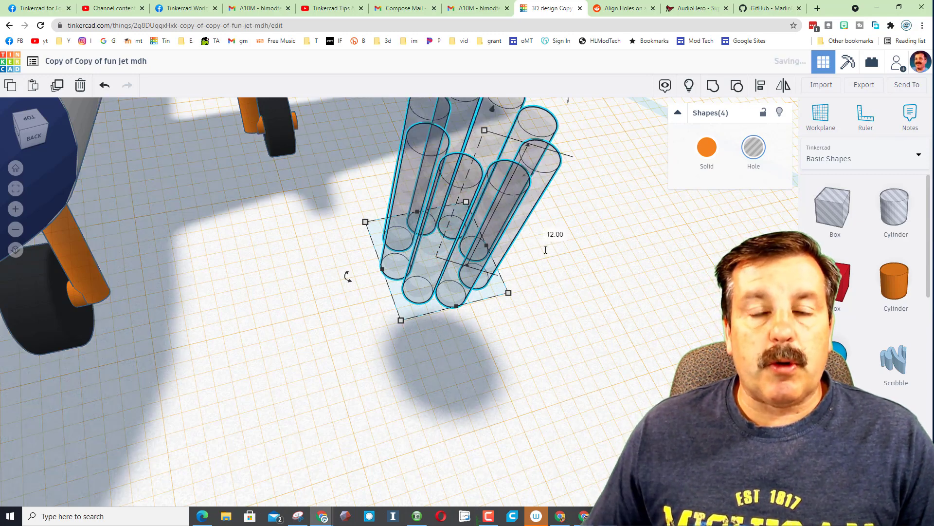
{"action": "left_click", "coordinate": [689, 85]}
- Try to lower the ring of holes into the tilted cylinder from the default workplane, and undo the move
{"action": "right_click_drag", "start_coordinate": [455, 217], "coordinate": [515, 205]}
{"action": "right_click_drag", "start_coordinate": [449, 155], "coordinate": [511, 155]}
{"action": "left_click", "coordinate": [814, 122]}
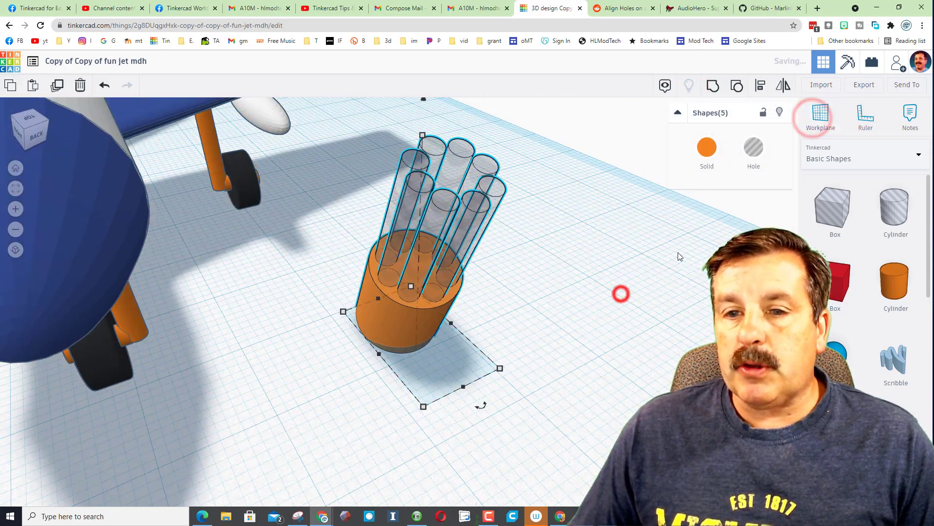
{"action": "left_click", "coordinate": [423, 321]}
{"action": "mouse_move", "coordinate": [509, 152]}
{"action": "right_mouse_down"}
{"action": "mouse_move", "coordinate": [539, 200]}
{"action": "mouse_move", "coordinate": [538, 173]}
{"action": "mouse_move", "coordinate": [516, 148]}
{"action": "right_mouse_up"}
{"action": "left_click", "coordinate": [505, 145]}
{"action": "left_click_drag", "start_coordinate": [468, 144], "coordinate": [398, 184]}
{"action": "left_click_drag", "start_coordinate": [405, 130], "coordinate": [415, 217]}
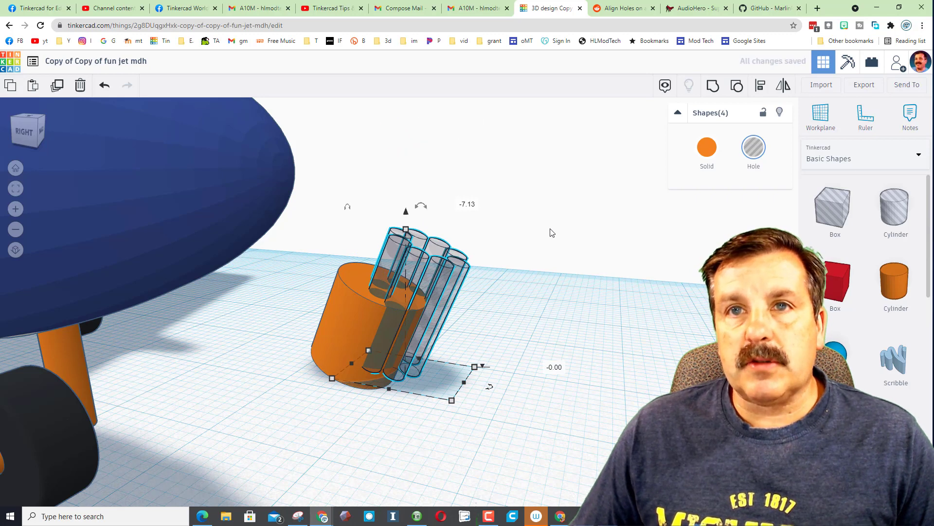
{"action": "key", "text": "ctrl+z"}
- Place the workplane on the cylinder's tilted round face and lower the ring of holes 10 mm, right through the cylinder
{"action": "right_click_drag", "start_coordinate": [546, 227], "coordinate": [538, 309]}
{"action": "left_click", "coordinate": [821, 116]}
{"action": "left_click", "coordinate": [413, 302]}
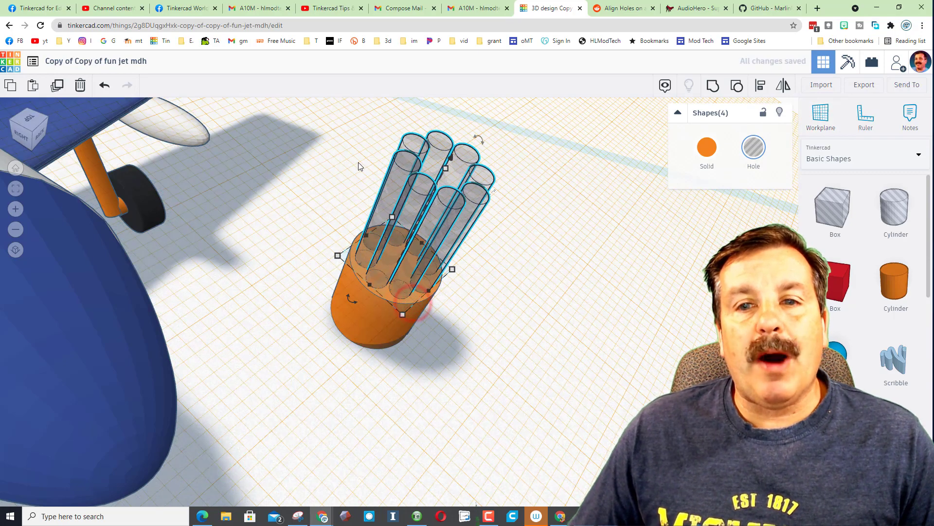
{"action": "right_click_drag", "start_coordinate": [359, 199], "coordinate": [401, 119]}
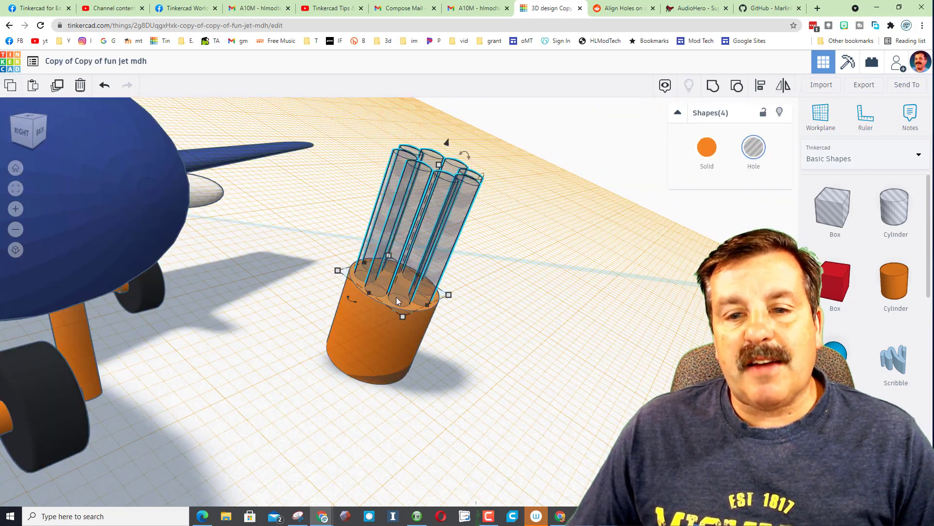
{"action": "left_click_drag", "start_coordinate": [447, 144], "coordinate": [463, 245]}
{"action": "right_click_drag", "start_coordinate": [402, 365], "coordinate": [353, 415]}
{"action": "left_click_drag", "start_coordinate": [357, 433], "coordinate": [359, 433]}
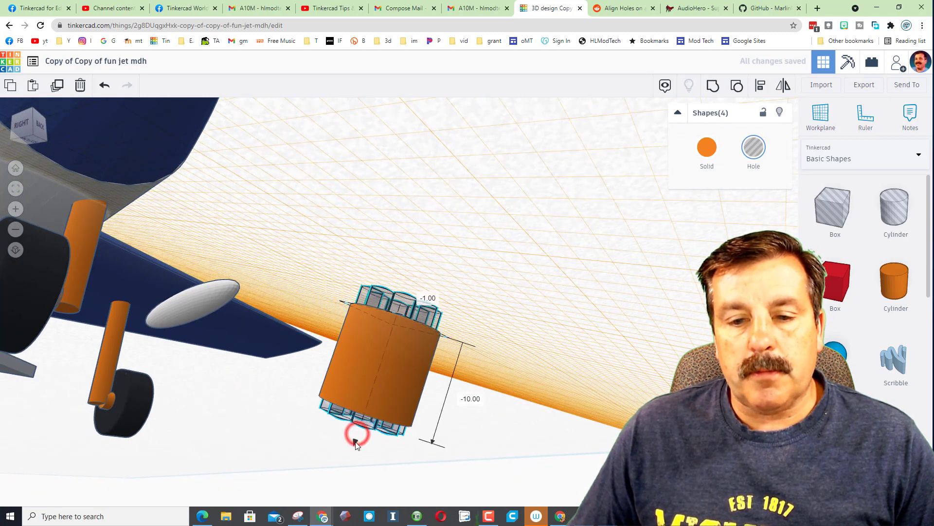
- Group the orange cylinder with the ring of hole cylinders to cut the eight holes through it
{"action": "left_click", "coordinate": [308, 299]}
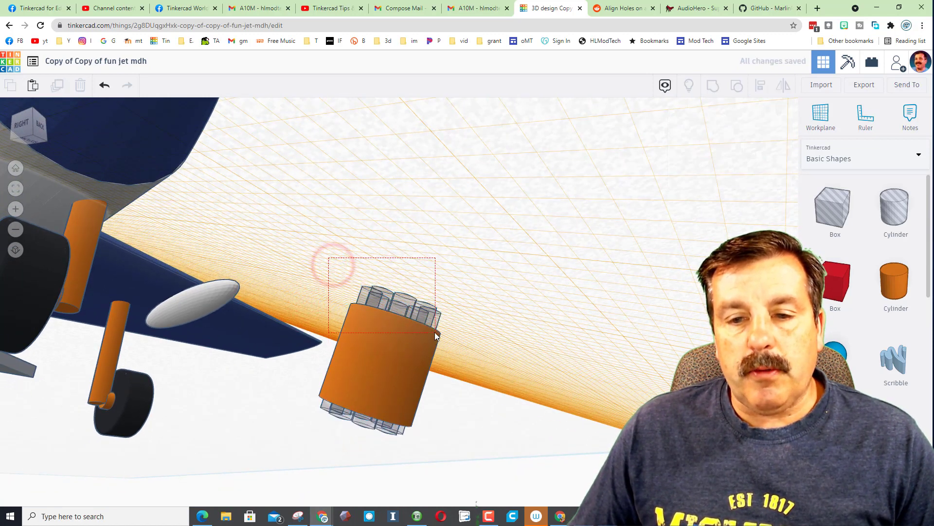
{"action": "left_click_drag", "start_coordinate": [329, 258], "coordinate": [434, 333]}
{"action": "key", "text": "ctrl+g"}
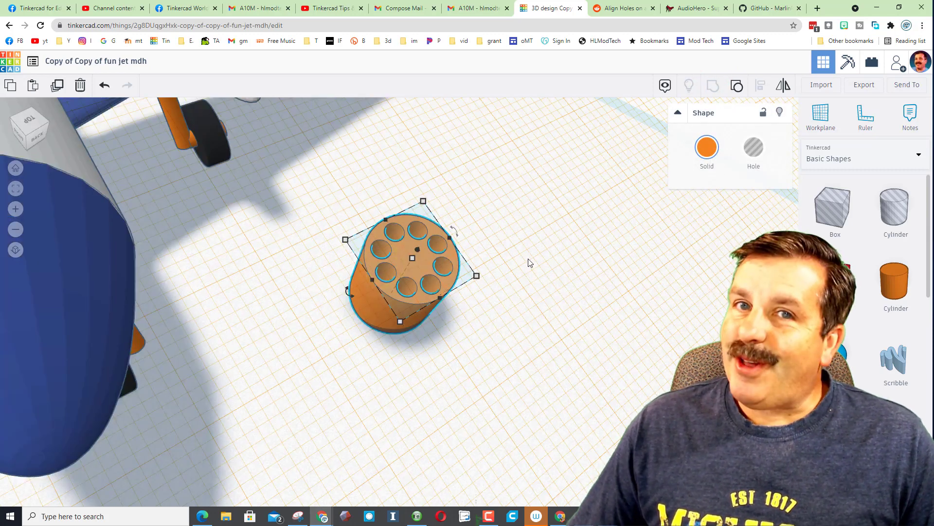
{"action": "right_click_drag", "start_coordinate": [454, 267], "coordinate": [455, 247]}
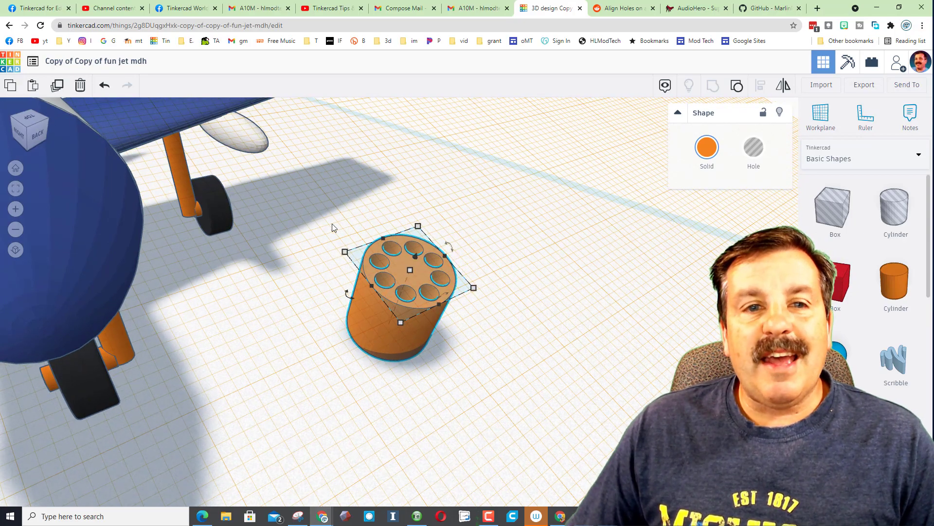
- Rotate the drilled cylinder 67.5° so it lies lengthwise beside the jet, and return to the default workplane
{"action": "right_click_drag", "start_coordinate": [617, 276], "coordinate": [253, 214]}
{"action": "left_click_drag", "start_coordinate": [419, 295], "coordinate": [398, 330]}
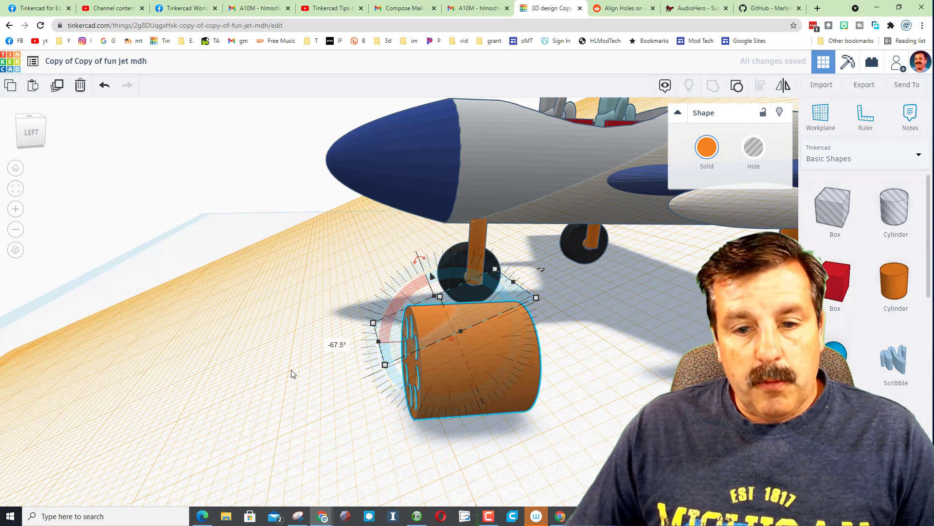
{"action": "left_click", "coordinate": [159, 257]}
- Move the drilled cylinder back along the jet and raise it beneath the wing near the rear wheel
{"action": "right_click_drag", "start_coordinate": [257, 394], "coordinate": [484, 331]}
{"action": "left_click_drag", "start_coordinate": [485, 335], "coordinate": [530, 296]}
{"action": "left_click_drag", "start_coordinate": [509, 253], "coordinate": [510, 191]}
{"action": "right_click_drag", "start_coordinate": [567, 295], "coordinate": [466, 386]}
{"action": "scroll", "coordinate": [466, 386], "scroll_direction": "up", "scroll_amount": 5}
{"action": "scroll", "coordinate": [466, 384], "scroll_direction": "down", "scroll_amount": 4}
{"action": "right_click_drag", "start_coordinate": [553, 380], "coordinate": [486, 382]}
{"action": "left_click_drag", "start_coordinate": [634, 330], "coordinate": [616, 319]}
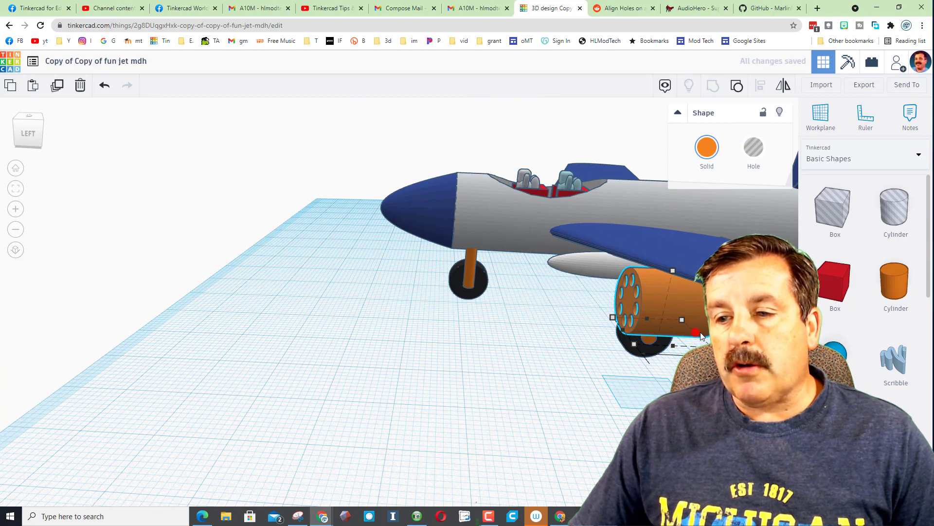
- Scale the drilled cylinder down proportionally and raise it against the underside of the wing
{"action": "right_click_drag", "start_coordinate": [657, 337], "coordinate": [708, 332]}
{"action": "left_click", "coordinate": [655, 292], "text": "shift"}
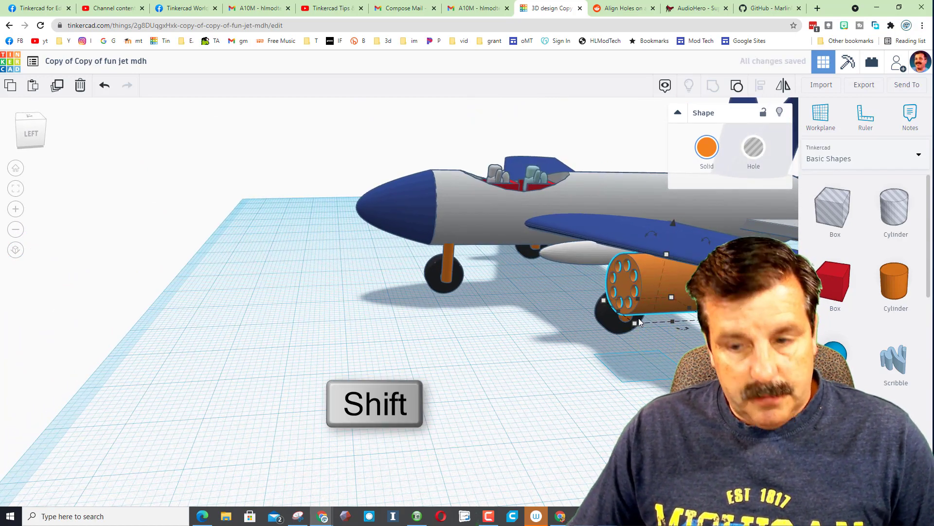
{"action": "left_click_drag", "start_coordinate": [635, 323], "coordinate": [645, 316], "text": "shift"}
{"action": "left_click_drag", "start_coordinate": [670, 237], "coordinate": [676, 217]}
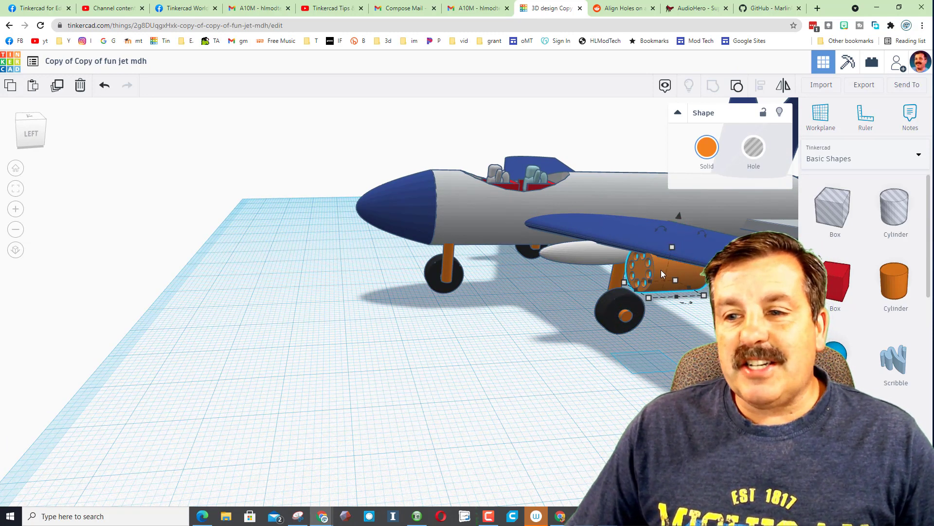
- Set the bevel of the large cylinder inside the drilled group to 2
{"action": "left_click", "coordinate": [661, 269]}
{"action": "left_click", "coordinate": [665, 270]}
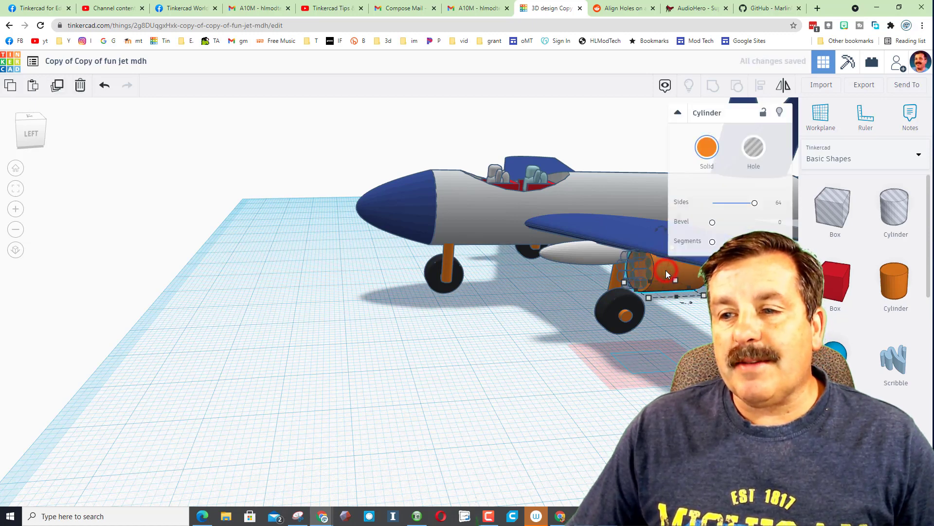
{"action": "left_click", "coordinate": [779, 222]}
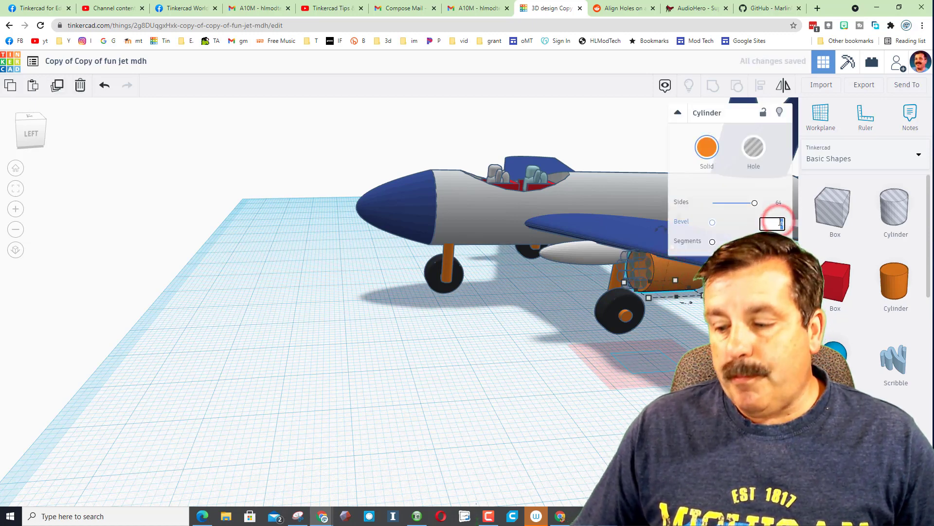
{"action": "type", "text": "2"}
{"action": "key", "text": "Return"}
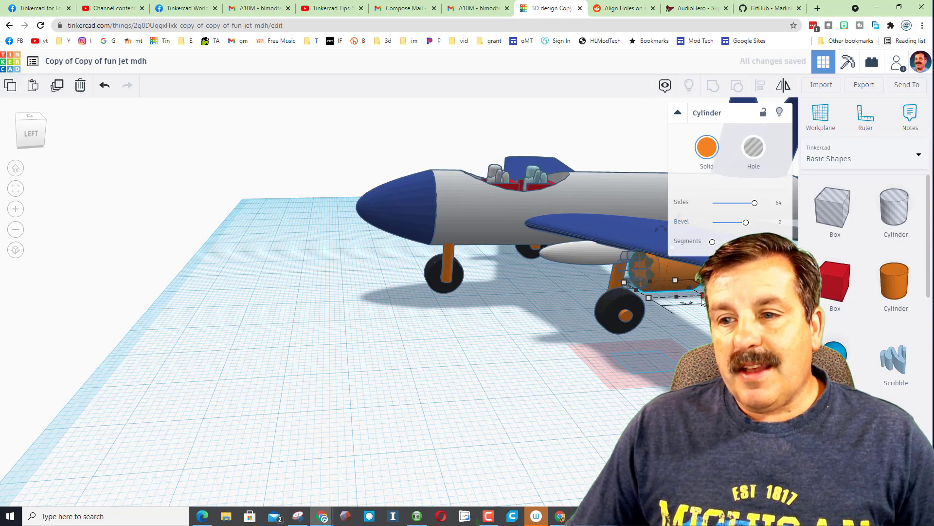
{"action": "right_click_drag", "start_coordinate": [708, 336], "coordinate": [699, 298]}
{"action": "left_click", "coordinate": [700, 298]}
{"action": "right_click_drag", "start_coordinate": [664, 381], "coordinate": [691, 340]}
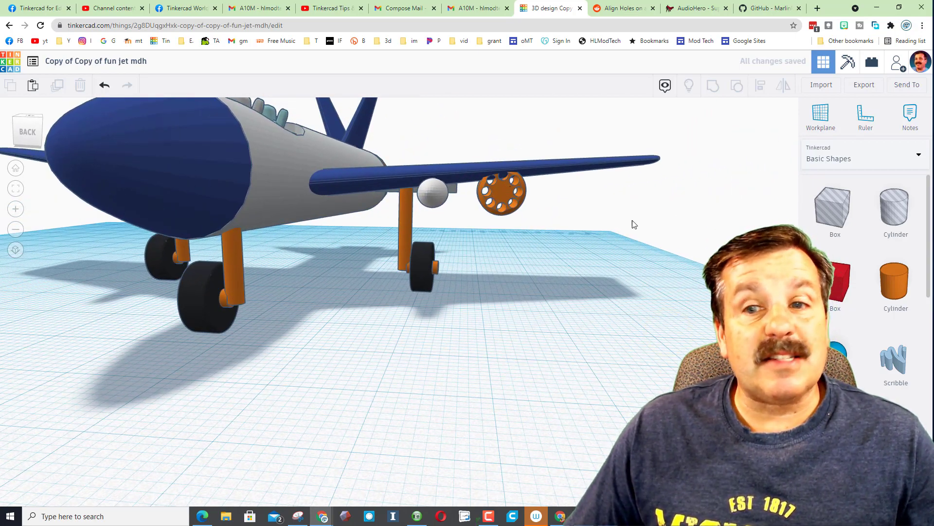
- Place the workplane on the drilled pod's front face and add a solid cylinder with 64 sides there
{"action": "left_click", "coordinate": [812, 125]}
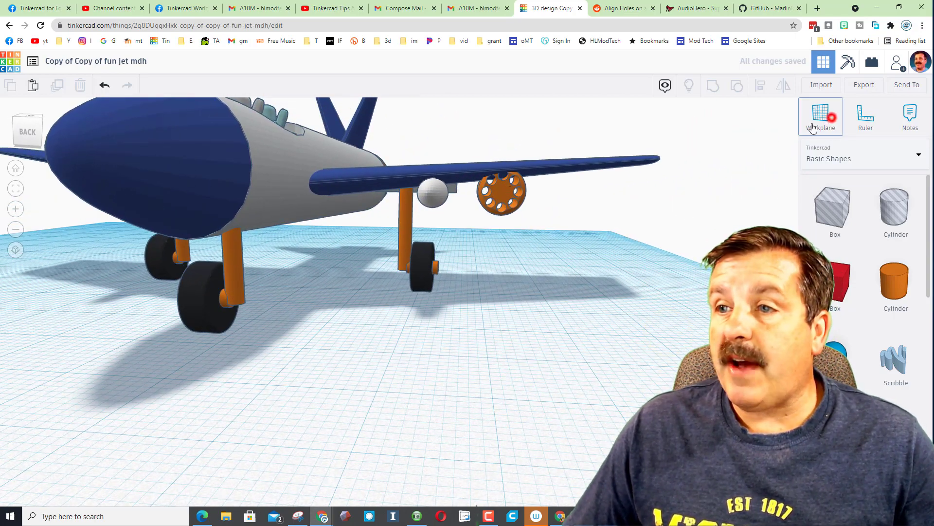
{"action": "left_click", "coordinate": [501, 190]}
{"action": "left_click", "coordinate": [895, 281]}
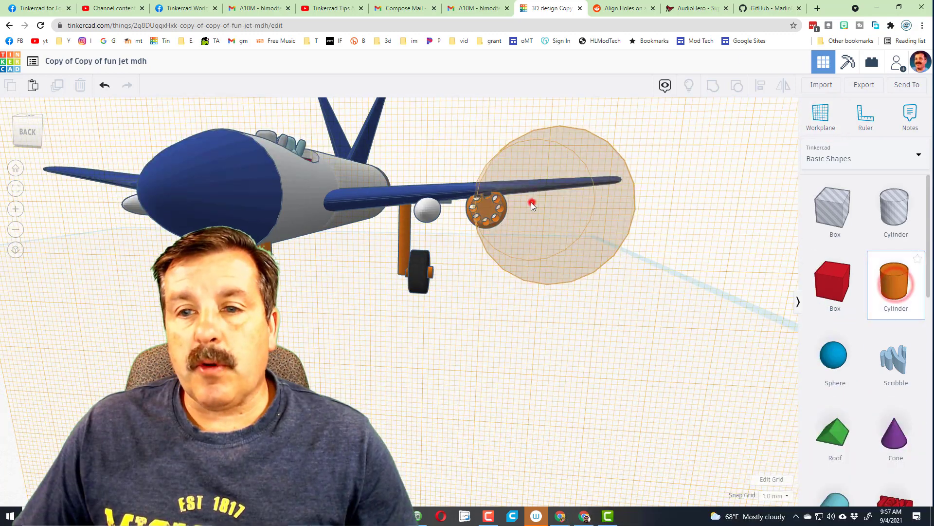
{"action": "left_click", "coordinate": [530, 202]}
{"action": "left_click_drag", "start_coordinate": [718, 208], "coordinate": [754, 202]}
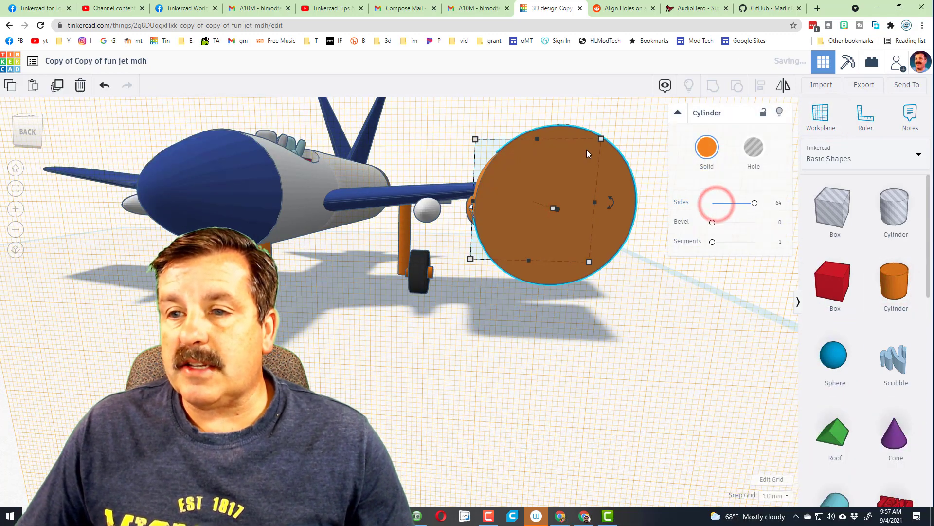
- Resize the new cylinder to 1 mm by 1 mm across
{"action": "left_click_drag", "start_coordinate": [600, 139], "coordinate": [533, 201]}
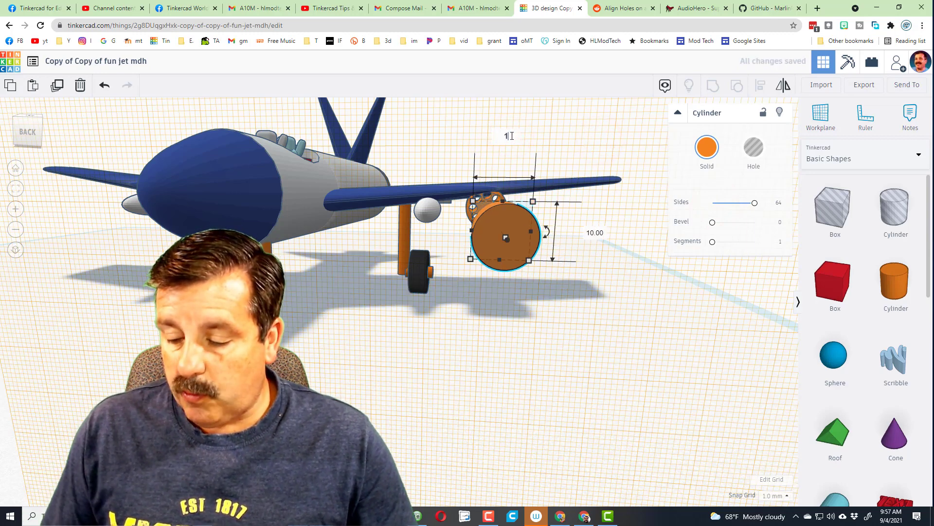
{"action": "key", "text": "Return"}
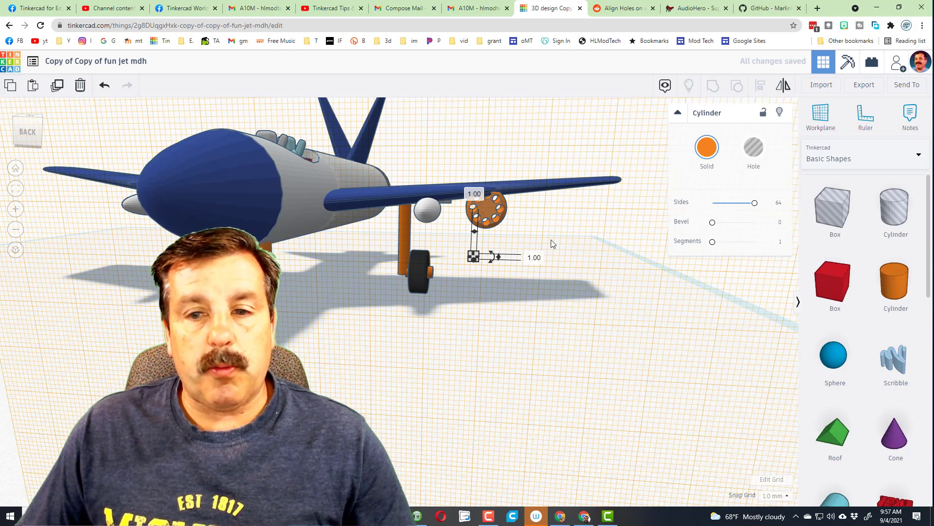
{"action": "left_click", "coordinate": [528, 235]}
- Align the small cylinder with the drilled pod, centred sideways and flush with the pod's bottom edge
{"action": "left_click_drag", "start_coordinate": [474, 267], "coordinate": [473, 267]}
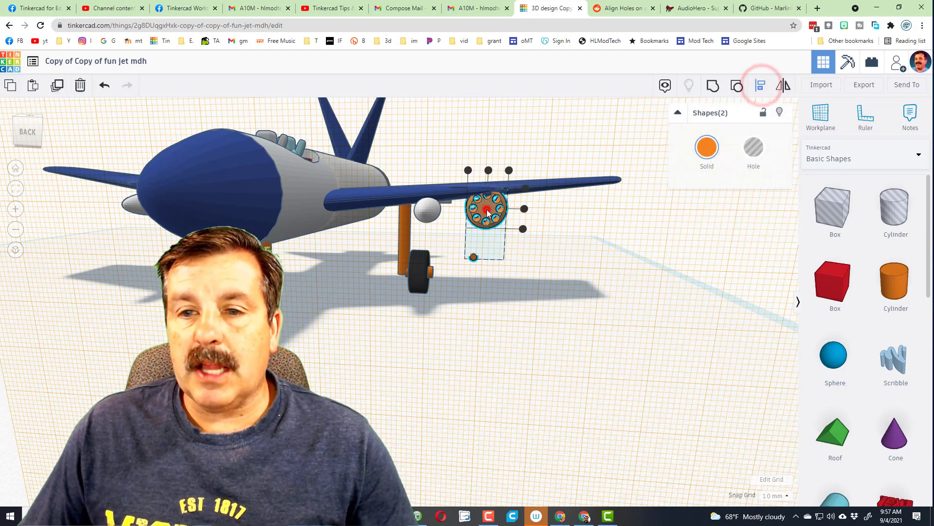
{"action": "left_click", "coordinate": [523, 228]}
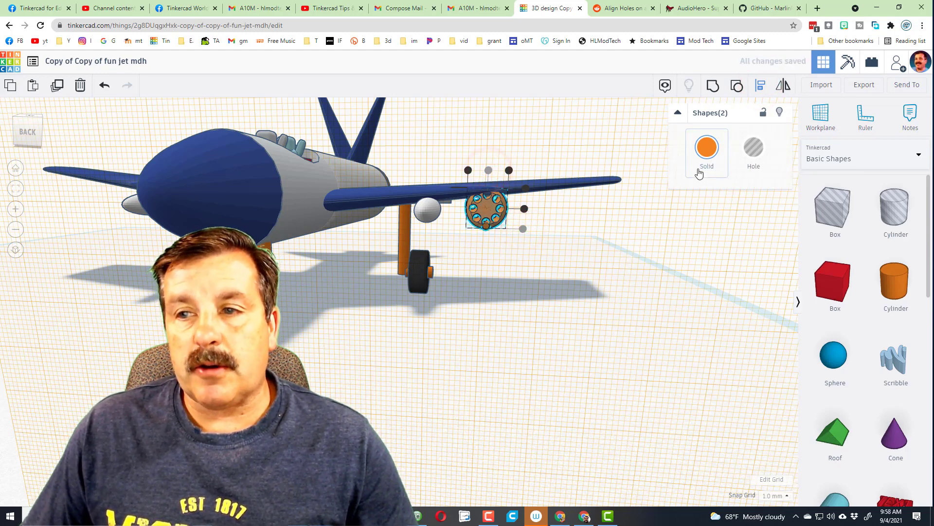
{"action": "left_click", "coordinate": [529, 266]}
- Raise the small cylinder 1 mm from the pod's bottom edge towards the lowest hole
{"action": "left_click", "coordinate": [490, 231]}
{"action": "left_click", "coordinate": [15, 189]}
{"action": "right_click_drag", "start_coordinate": [556, 287], "coordinate": [477, 287]}
{"action": "scroll", "coordinate": [467, 286], "scroll_direction": "down", "scroll_amount": 5}
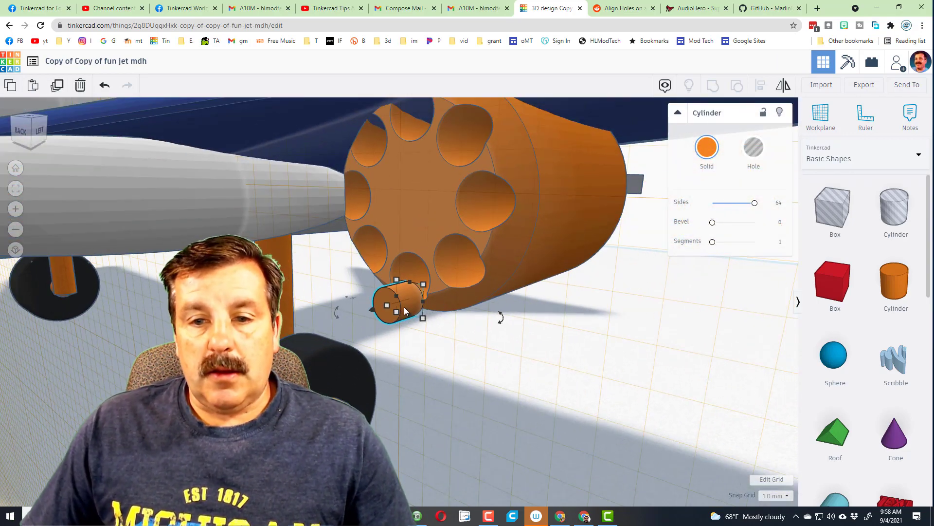
{"action": "key", "text": "ctrl+Up"}
{"action": "key", "text": "ctrl+Up"}
{"action": "key", "text": "ctrl+Down"}
- Set the snap grid to 0.25 mm and nudge the small cylinder down to fit the pod's lowest hole
{"action": "left_click", "coordinate": [772, 494]}
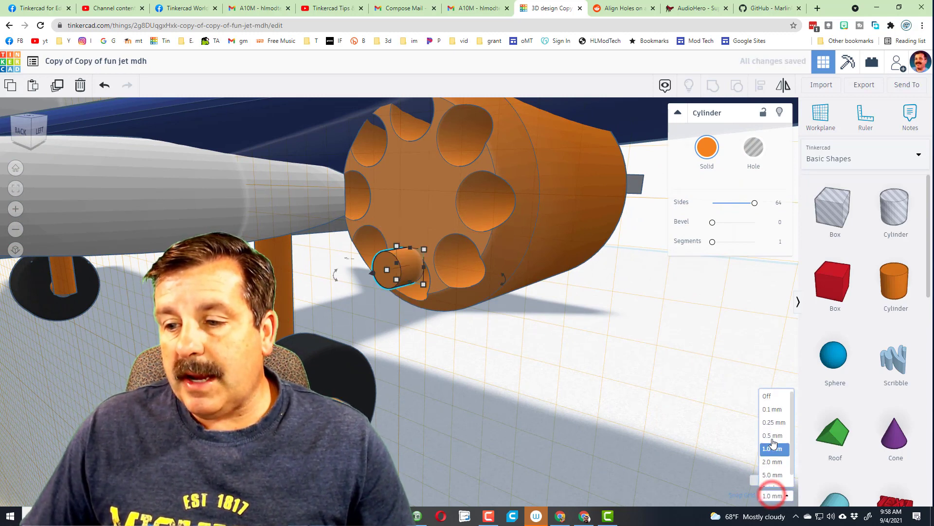
{"action": "left_click", "coordinate": [774, 417]}
{"action": "key", "text": "ctrl+Down"}
{"action": "key", "text": "ctrl+Down"}
{"action": "key", "text": "ctrl+Down"}
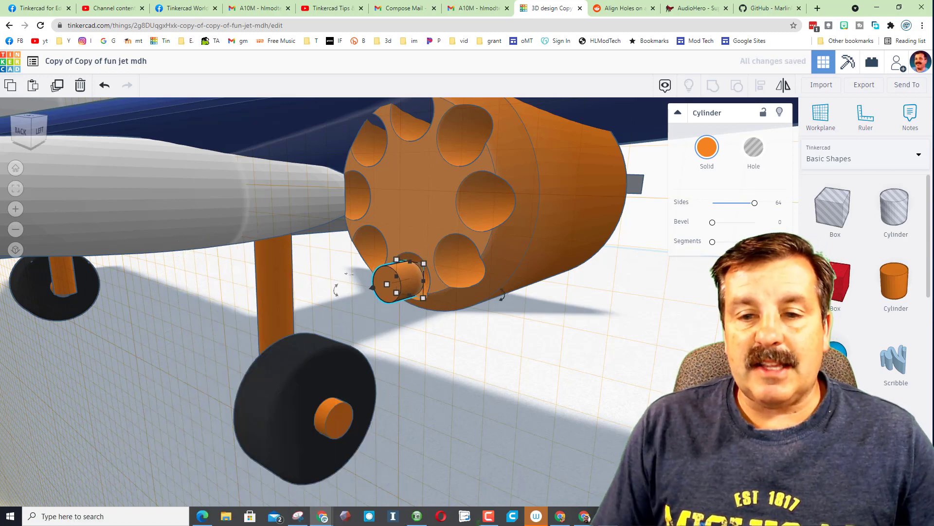
- Enlarge the small cylinder about its centre to 1.25 mm across and lengthen it to 9.4 mm out of the hole
{"action": "right_click_drag", "start_coordinate": [567, 388], "coordinate": [701, 392]}
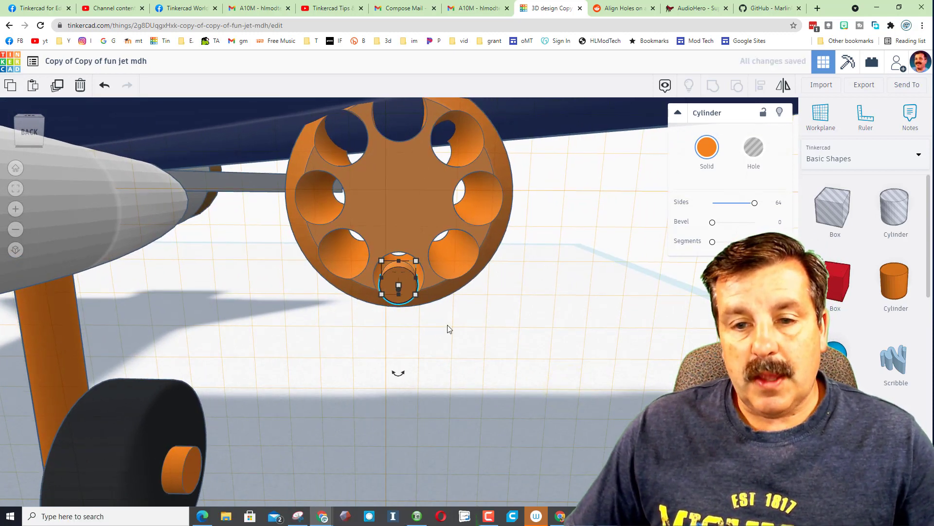
{"action": "mouse_move", "coordinate": [416, 261]}
{"action": "left_mouse_down", "text": "alt+shift"}
{"action": "mouse_move", "coordinate": [428, 253]}
{"action": "mouse_move", "coordinate": [420, 259]}
{"action": "left_mouse_up", "text": "alt+shift"}
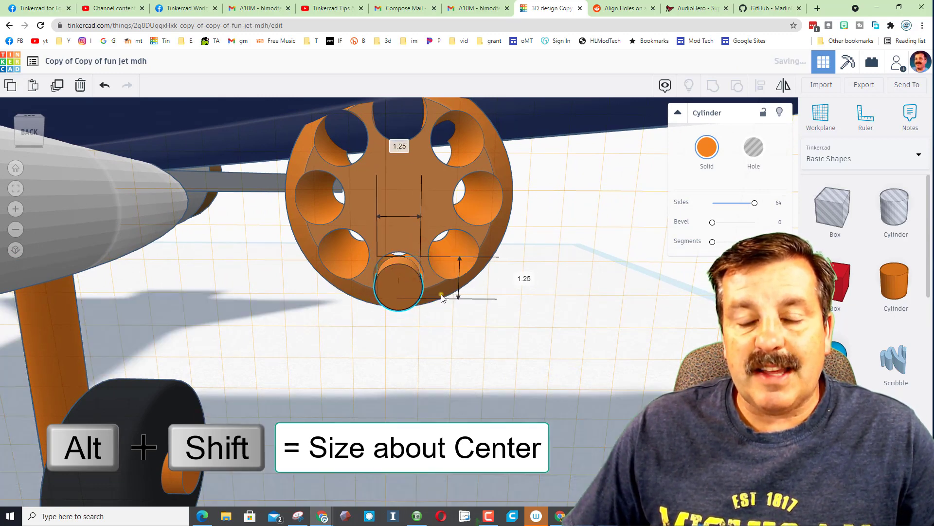
{"action": "right_click_drag", "start_coordinate": [419, 258], "coordinate": [392, 297]}
{"action": "left_click_drag", "start_coordinate": [393, 296], "coordinate": [222, 385]}
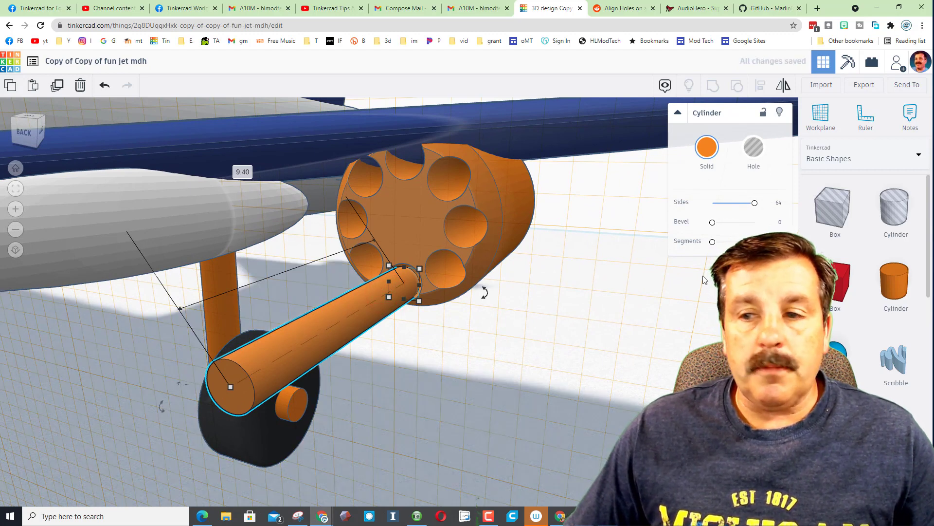
- Recolour the small cylinder light grey and set the workplane on its front end face
{"action": "left_click", "coordinate": [720, 149]}
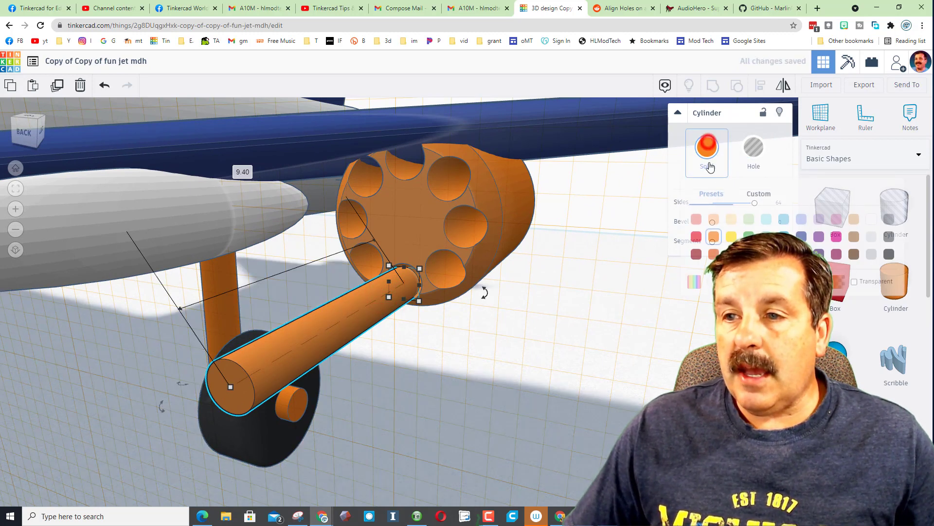
{"action": "left_click", "coordinate": [873, 256]}
{"action": "right_click_drag", "start_coordinate": [270, 380], "coordinate": [293, 369]}
{"action": "left_click_drag", "start_coordinate": [277, 365], "coordinate": [409, 313]}
{"action": "right_click_drag", "start_coordinate": [400, 315], "coordinate": [403, 288]}
{"action": "left_click", "coordinate": [820, 121]}
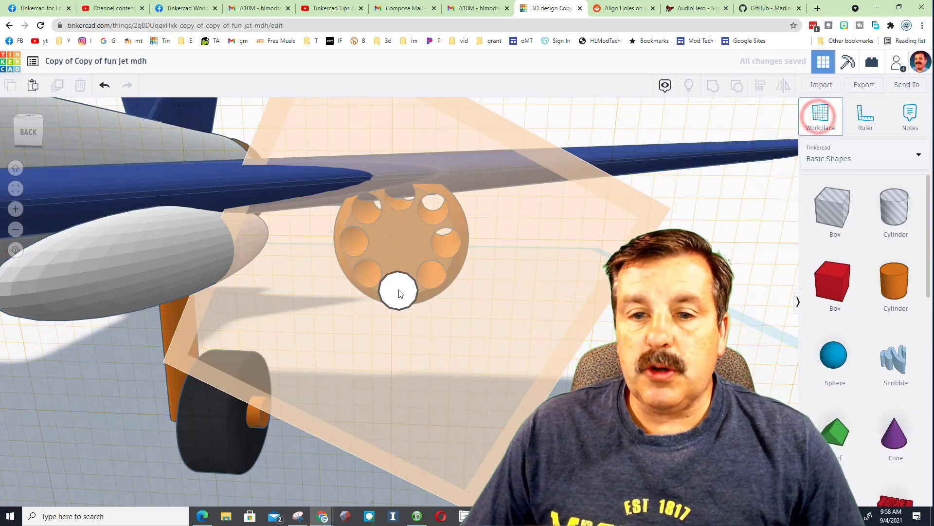
{"action": "left_click", "coordinate": [398, 289]}
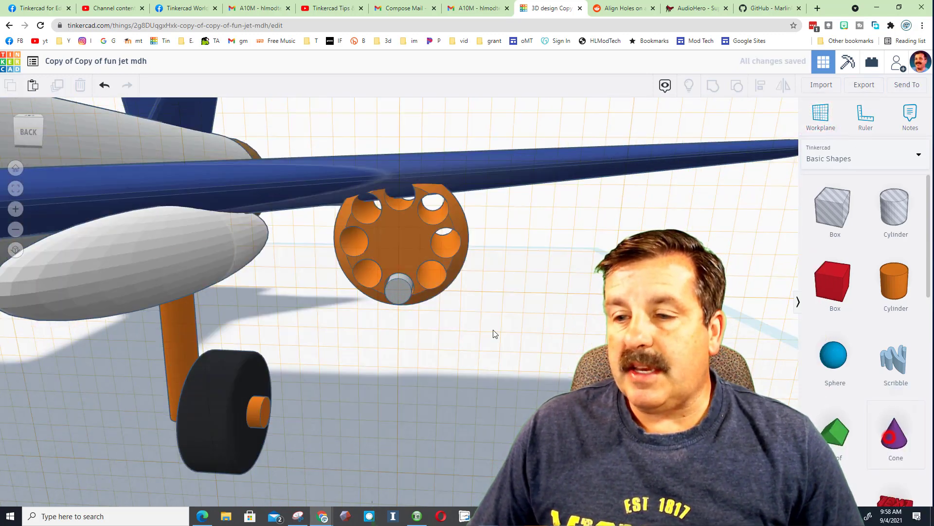
- Place a cone on the new workplane and scale its base to 1 mm by 1 mm
{"action": "left_click_drag", "start_coordinate": [895, 434], "coordinate": [439, 266]}
{"action": "scroll", "coordinate": [445, 272], "scroll_direction": "down", "scroll_amount": 1}
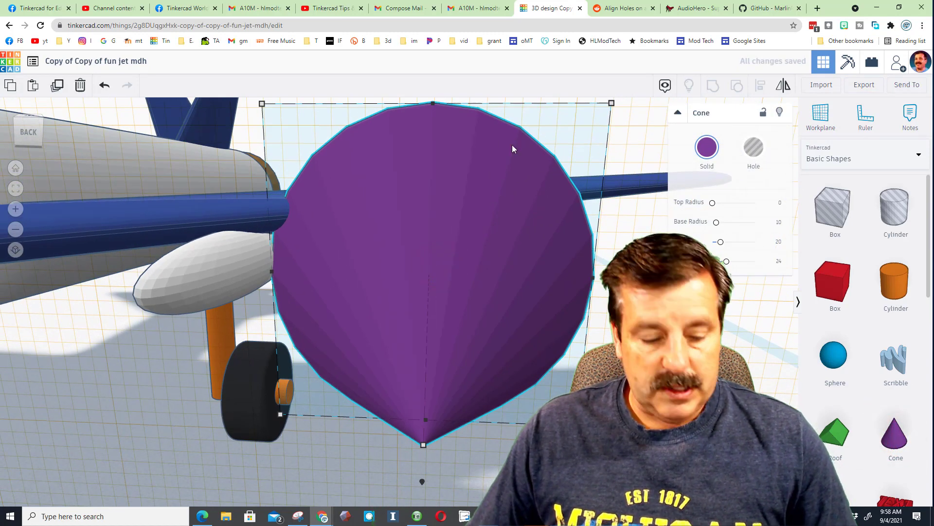
{"action": "left_click_drag", "start_coordinate": [613, 108], "coordinate": [296, 441]}
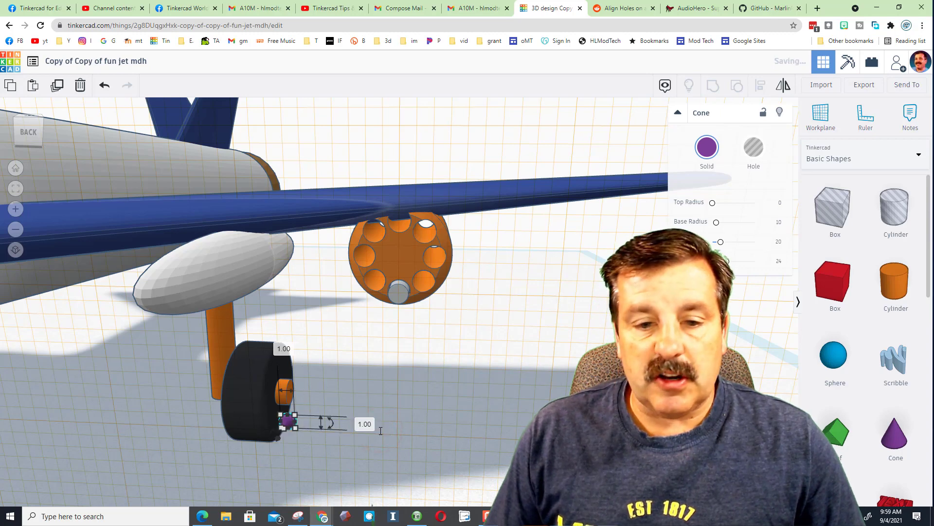
- Align the cone with the small grey cylinder, centred sideways and vertically on its end face
{"action": "left_click", "coordinate": [398, 295], "text": "shift"}
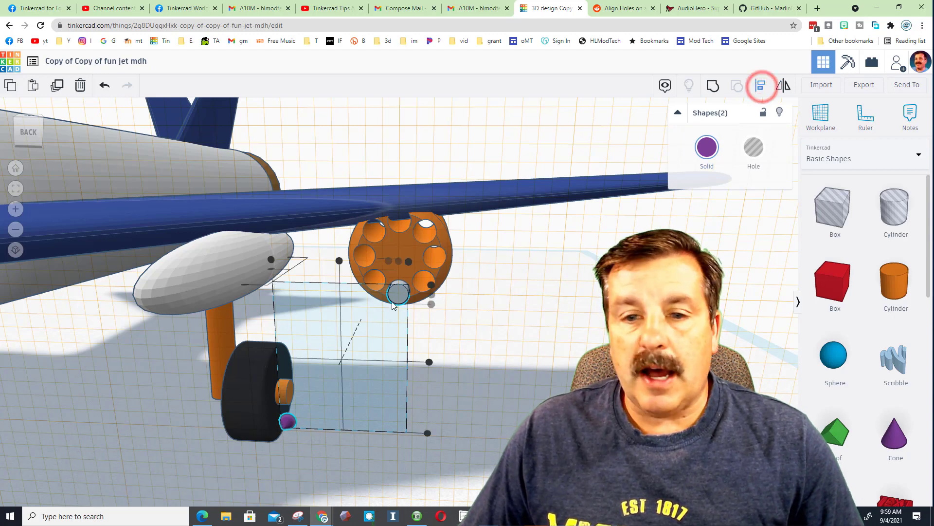
{"action": "left_click", "coordinate": [398, 263]}
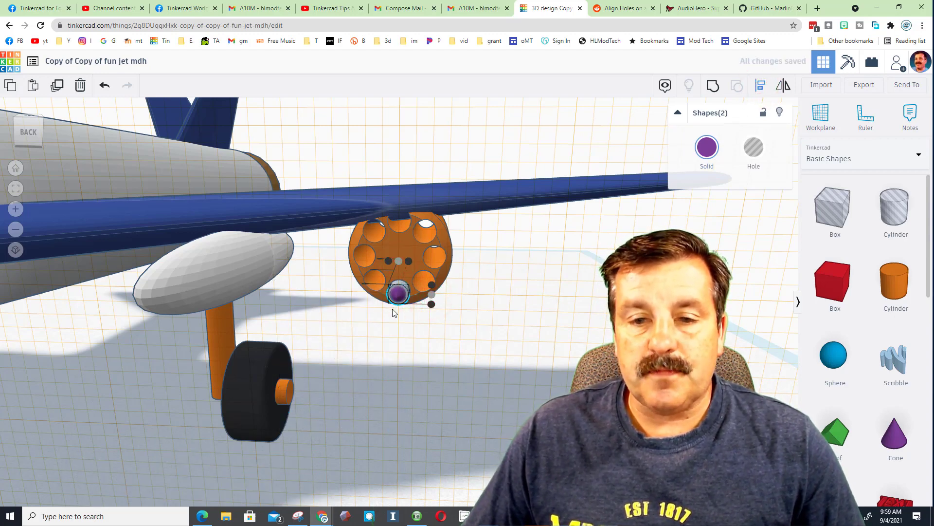
{"action": "left_click", "coordinate": [411, 298]}
- Enlarge the cone's base about its centre to 1.23 mm so it matches the cylinder's diameter
{"action": "left_click", "coordinate": [401, 296]}
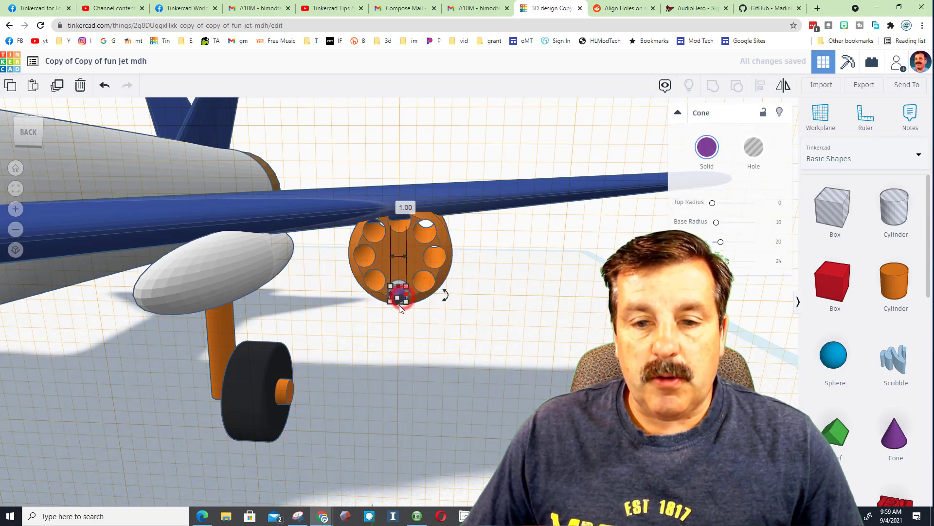
{"action": "left_click", "coordinate": [403, 299]}
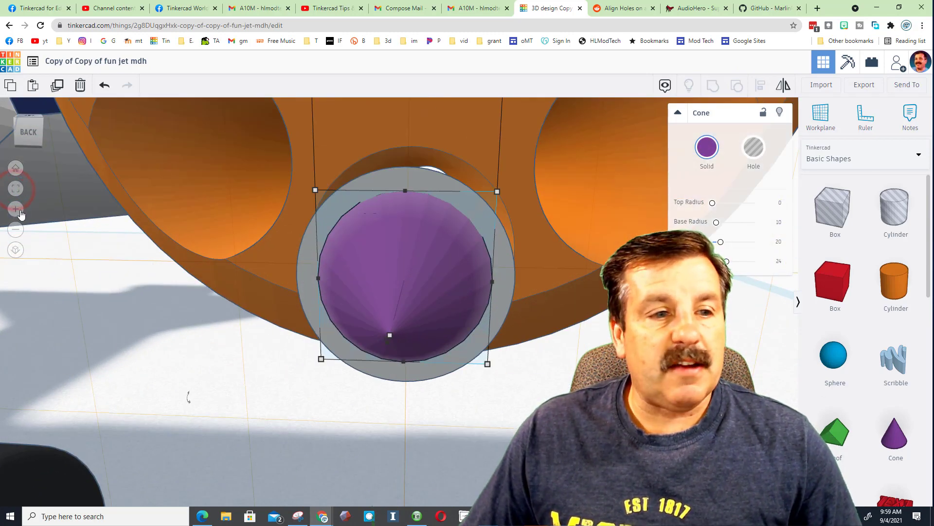
{"action": "left_click", "coordinate": [16, 229]}
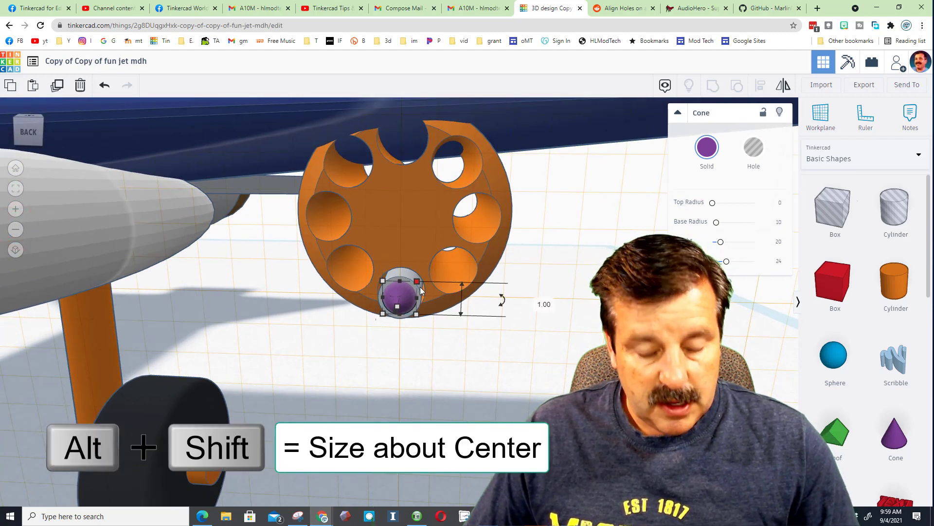
{"action": "left_click_drag", "start_coordinate": [418, 285], "coordinate": [425, 285], "text": "alt+shift"}
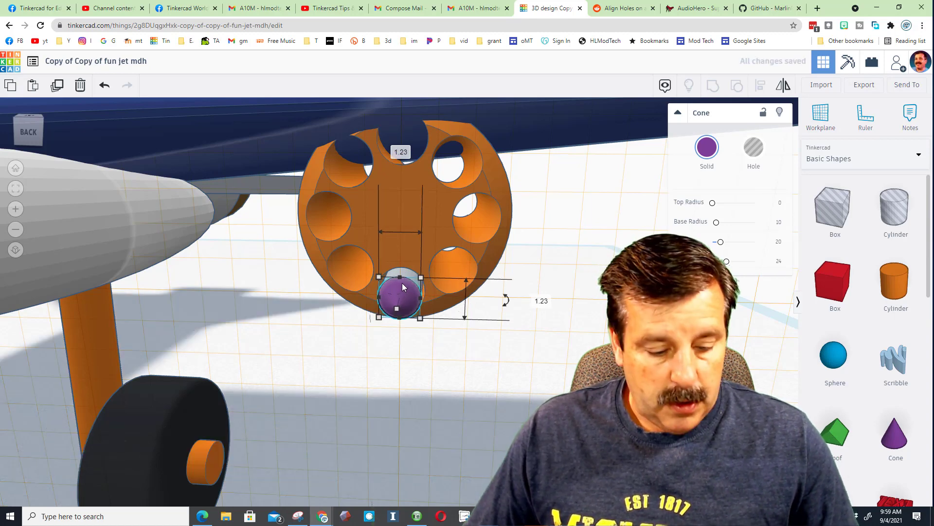
- Group the cone with the small cylinder into one missile and colour it red
{"action": "left_click", "coordinate": [406, 269], "text": "shift"}
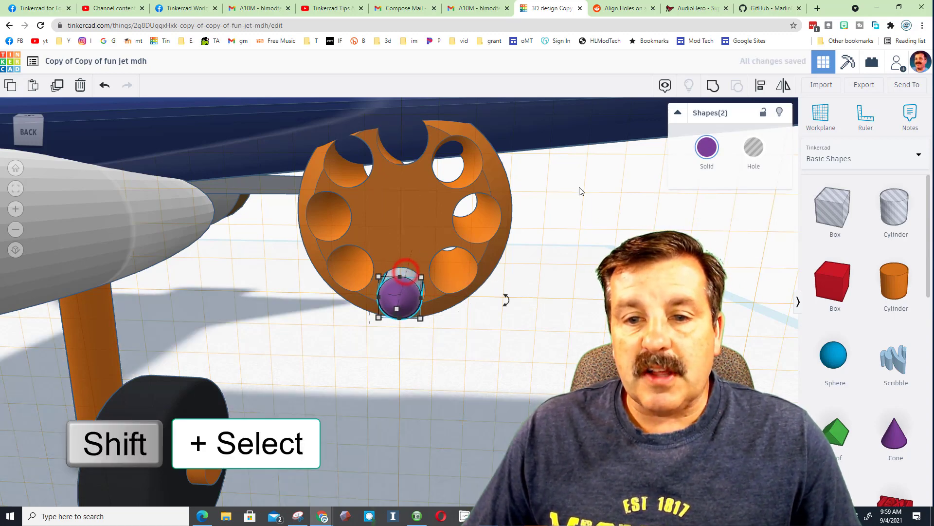
{"action": "left_click", "coordinate": [715, 86]}
{"action": "right_click_drag", "start_coordinate": [463, 300], "coordinate": [404, 297]}
{"action": "left_click", "coordinate": [707, 147]}
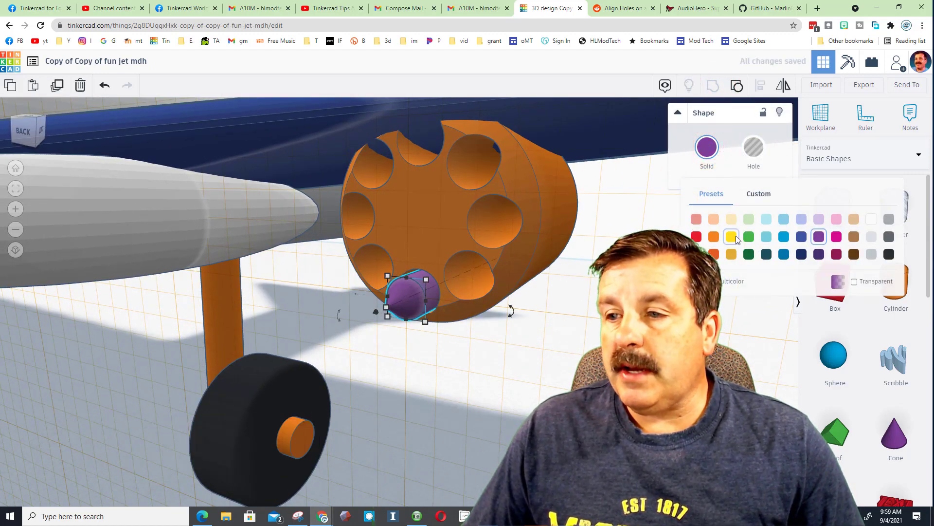
{"action": "left_click", "coordinate": [889, 254]}
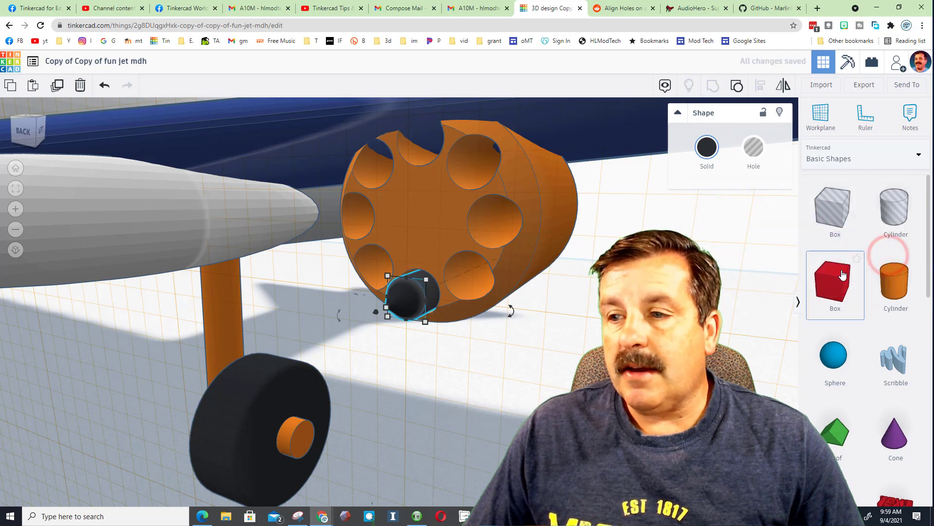
{"action": "left_click", "coordinate": [701, 154]}
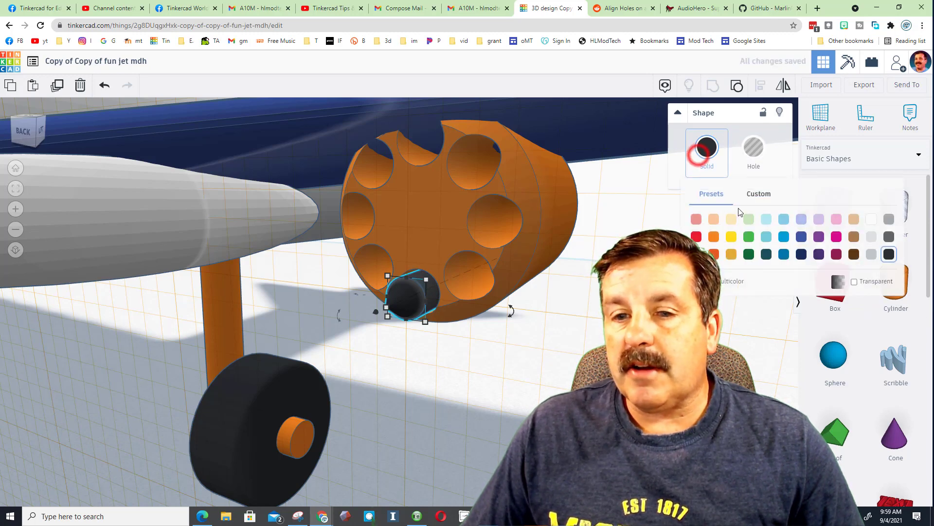
{"action": "left_click", "coordinate": [701, 238]}
- Duplicate the red missile and nudge the copy up into the pod's top hole
{"action": "right_click_drag", "start_coordinate": [507, 298], "coordinate": [554, 294]}
{"action": "scroll", "coordinate": [396, 210], "scroll_direction": "down", "scroll_amount": 1}
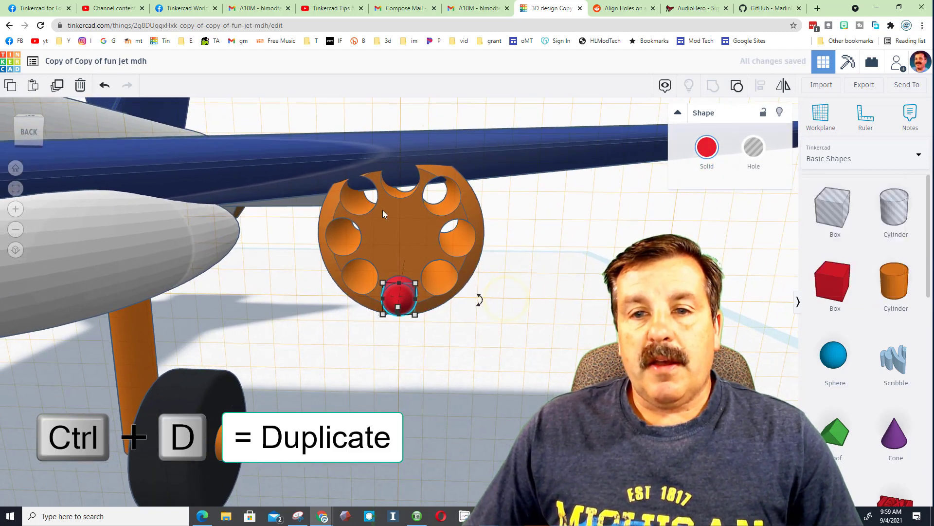
{"action": "key", "text": "ctrl+d"}
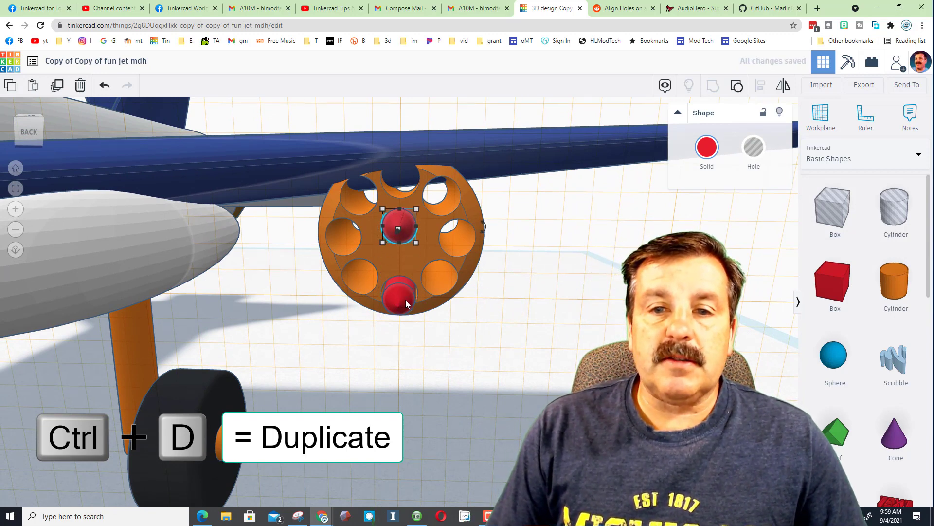
{"action": "key", "text": "Up"}
{"action": "key", "text": "Up"}
{"action": "key", "text": "Up"}
{"action": "key", "text": "Up"}
{"action": "key", "text": "Up"}
{"action": "key", "text": "Up"}
{"action": "key", "text": "Up"}
{"action": "key", "text": "Up"}
{"action": "key", "text": "Up"}
{"action": "key", "text": "Up"}
{"action": "key", "text": "Up"}
{"action": "key", "text": "Up"}
{"action": "key", "text": "Up"}
{"action": "key", "text": "Up"}
{"action": "key", "text": "Up"}
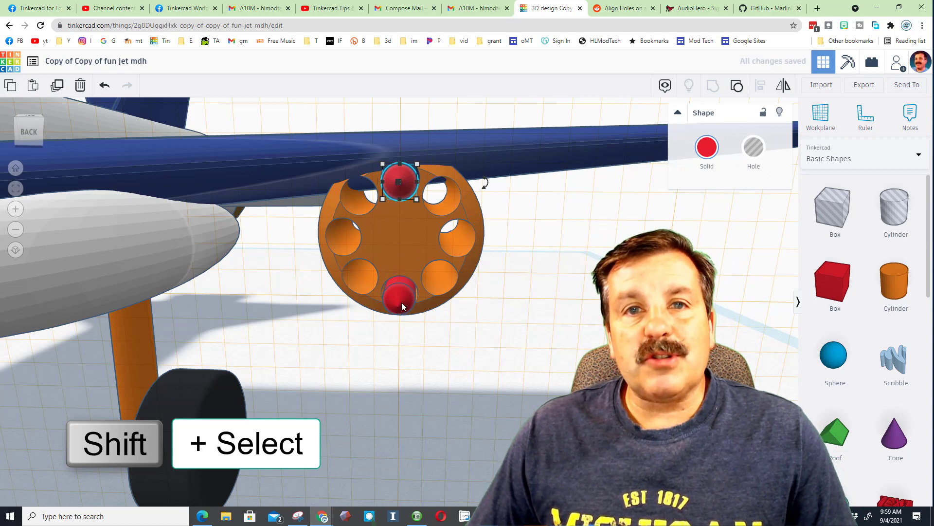
- Group the two opposite missiles, rotate a duplicate of the pair by -45°, and repeat the duplication twice to fill all eight holes
{"action": "left_click", "coordinate": [401, 302], "text": "shift"}
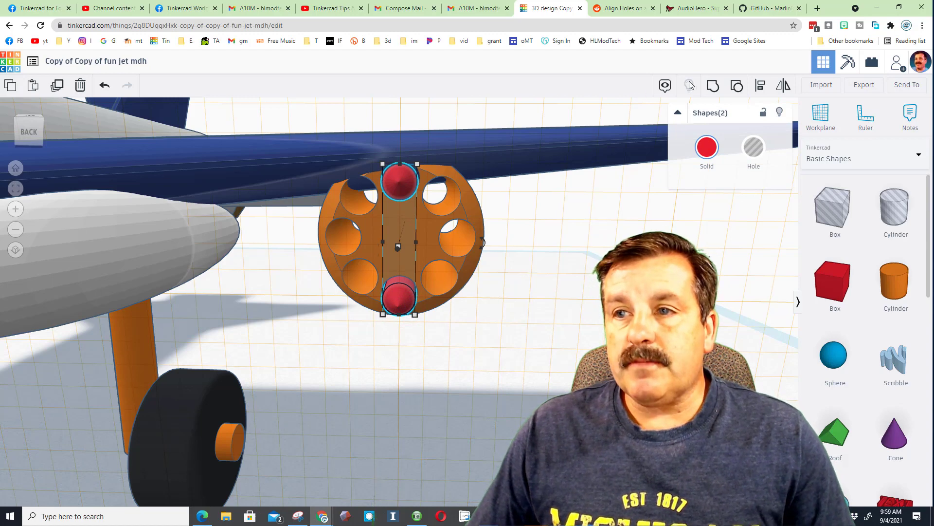
{"action": "left_click", "coordinate": [713, 86]}
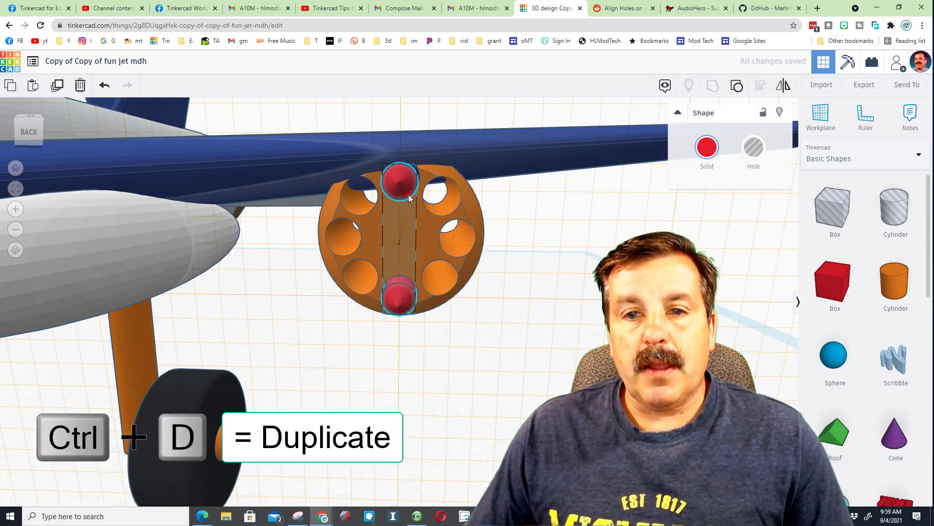
{"action": "key", "text": "ctrl+d"}
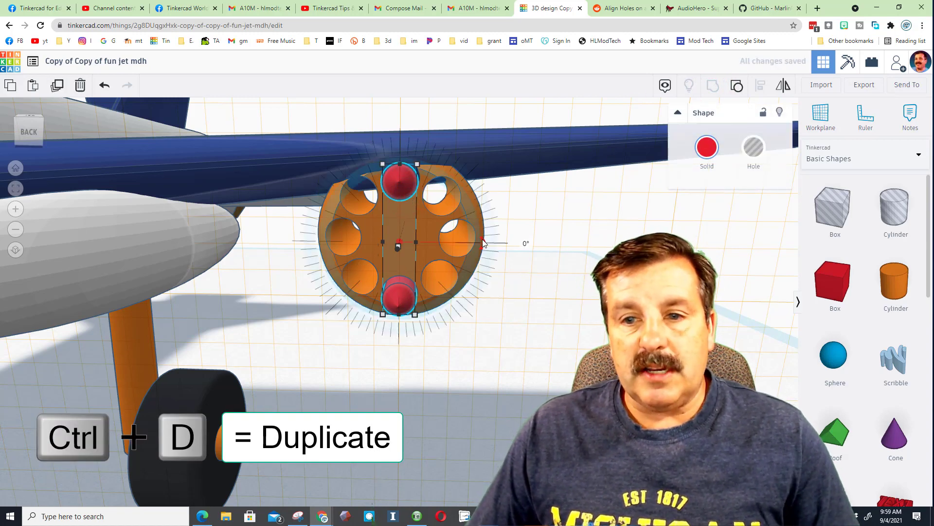
{"action": "left_click_drag", "start_coordinate": [484, 243], "coordinate": [448, 284]}
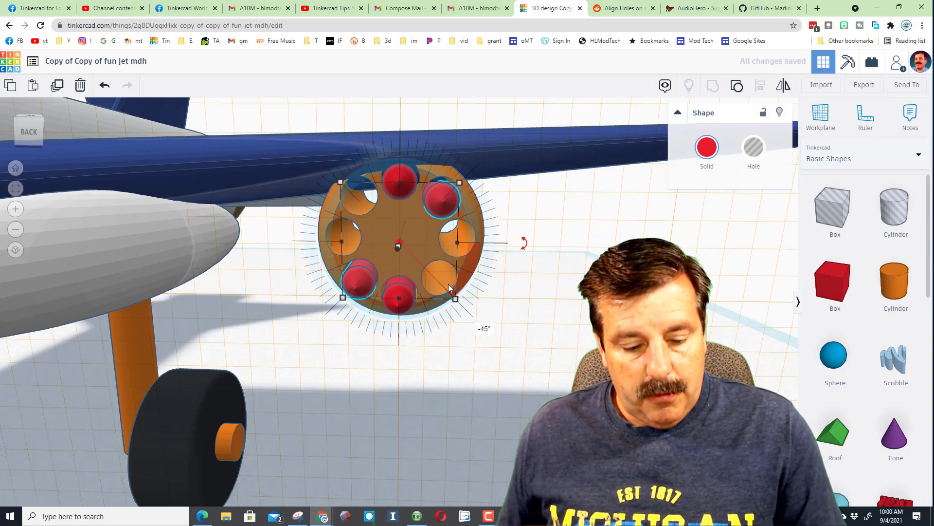
{"action": "key", "text": "ctrl+d"}
{"action": "key", "text": "ctrl+d"}
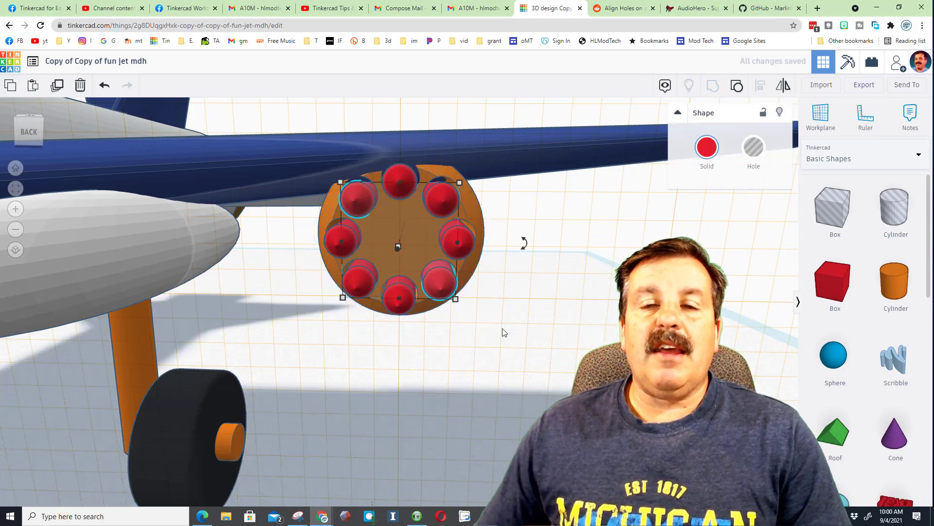
- Nudge the drilled pod down slightly so that its holes fit around the missiles
{"action": "right_click_drag", "start_coordinate": [501, 330], "coordinate": [589, 331]}
{"action": "left_click", "coordinate": [408, 244], "text": "shift"}
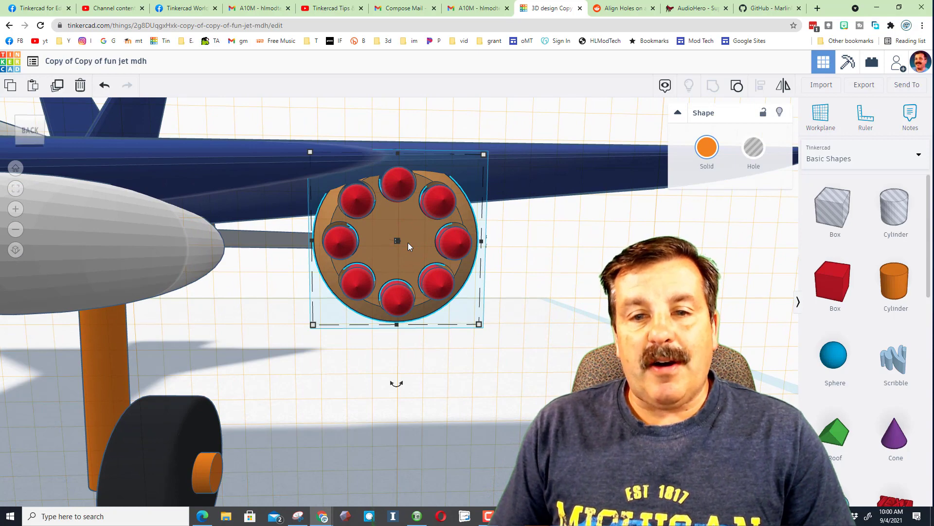
{"action": "key", "text": "Down"}
{"action": "right_click_drag", "start_coordinate": [408, 243], "coordinate": [539, 290]}
{"action": "left_click", "coordinate": [541, 287]}
{"action": "scroll", "coordinate": [427, 298], "scroll_direction": "down", "scroll_amount": 5}
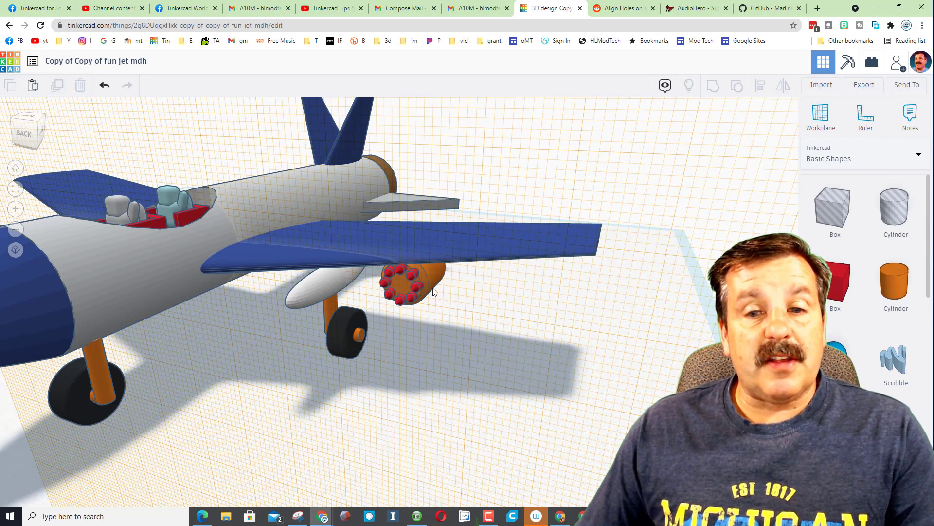
- Recolour the pod dark grey and hide the jet's wings
{"action": "left_click", "coordinate": [431, 282]}
{"action": "left_click", "coordinate": [707, 147]}
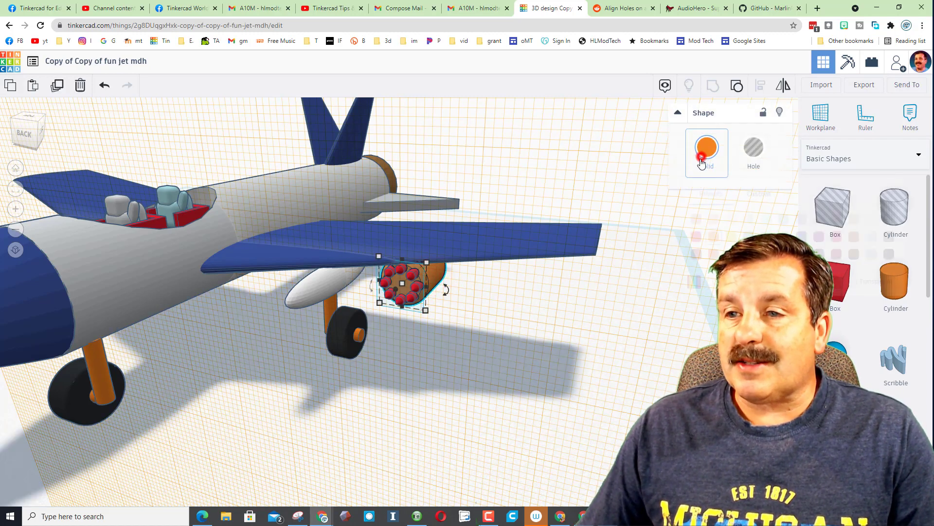
{"action": "left_click", "coordinate": [586, 358]}
{"action": "left_click", "coordinate": [775, 111]}
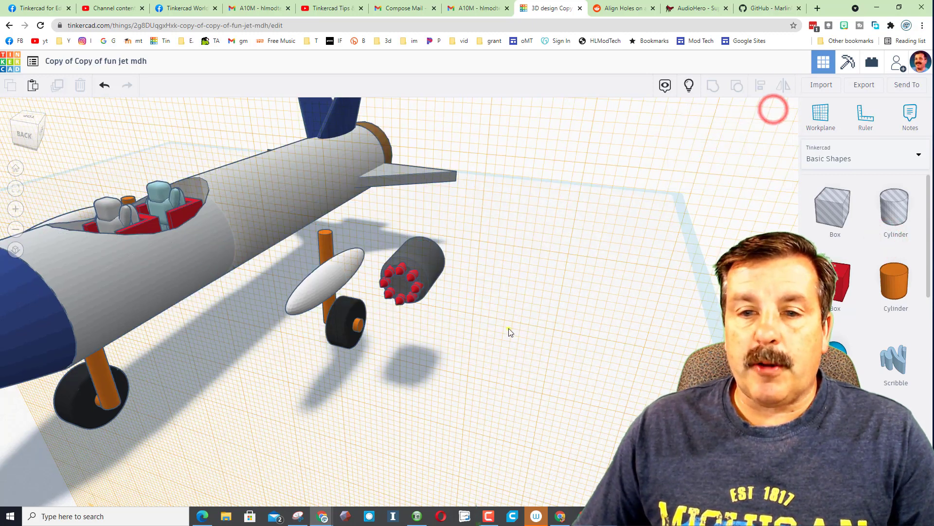
- Select the pod together with all its missiles and group them into one shape
{"action": "right_click_drag", "start_coordinate": [509, 330], "coordinate": [492, 289]}
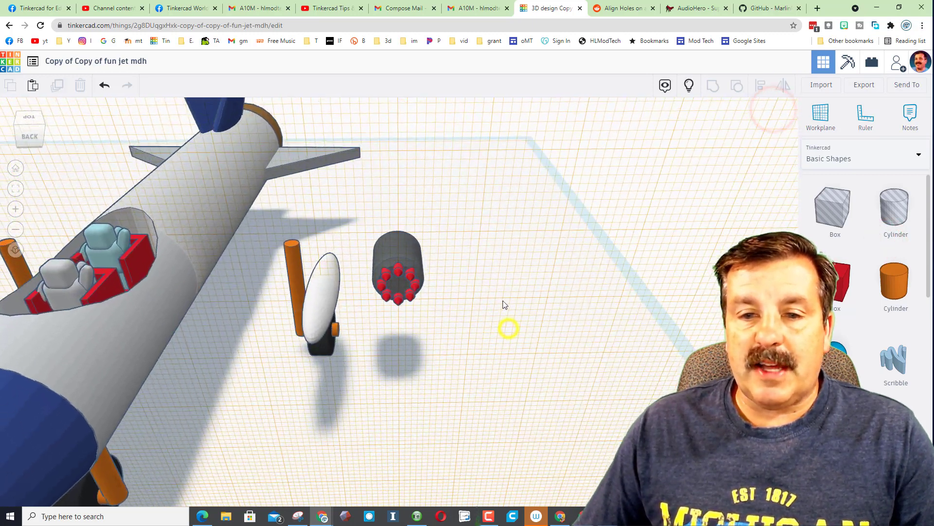
{"action": "left_click_drag", "start_coordinate": [381, 304], "coordinate": [381, 303]}
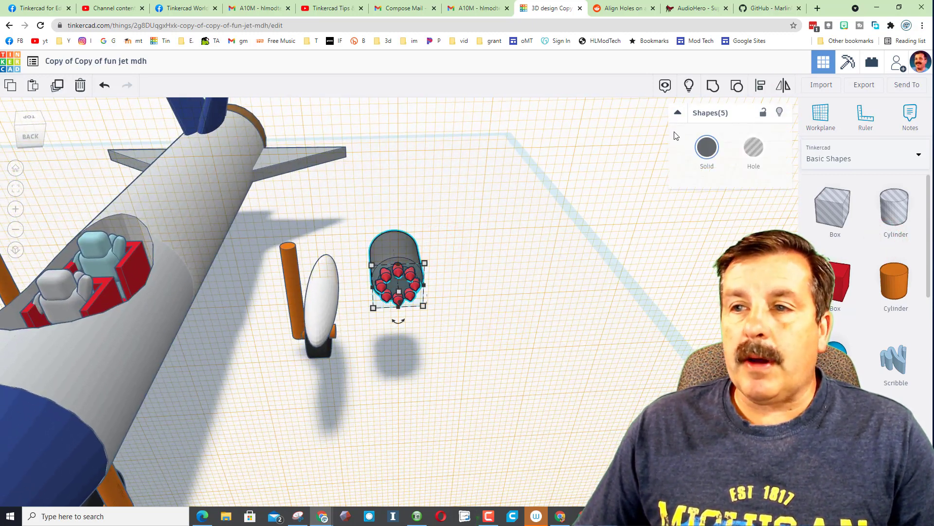
{"action": "left_click", "coordinate": [717, 89]}
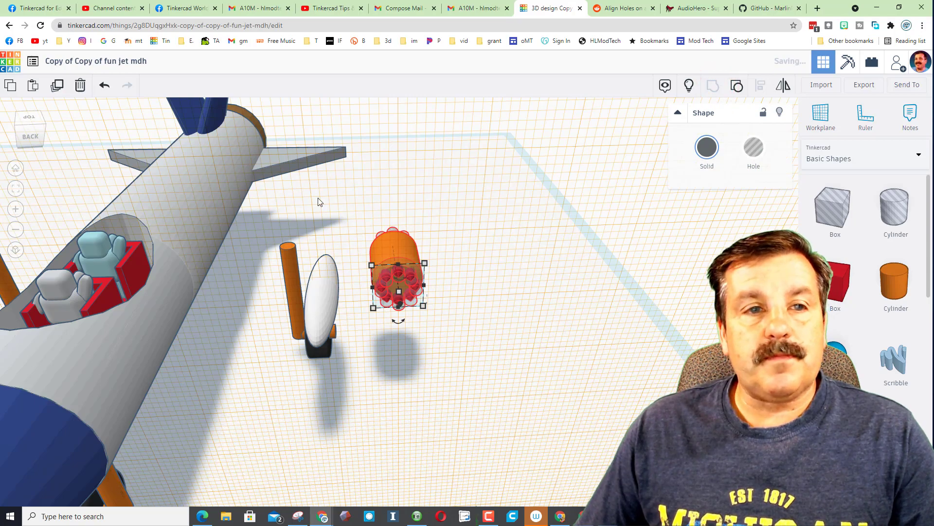
- Duplicate the loaded pod and shift the copy across the jet to the outer side of the opposite white tank
{"action": "scroll", "coordinate": [182, 193], "scroll_direction": "down", "scroll_amount": 5}
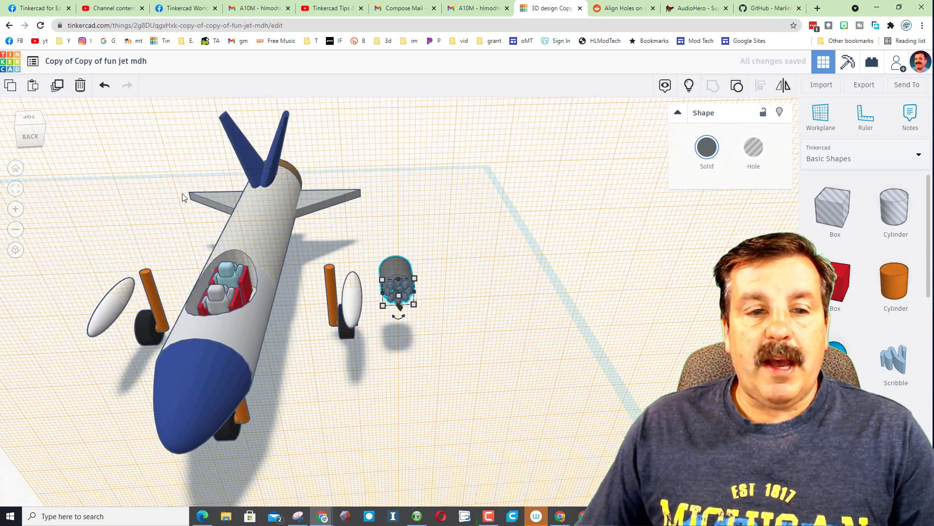
{"action": "key", "text": "shift+Left"}
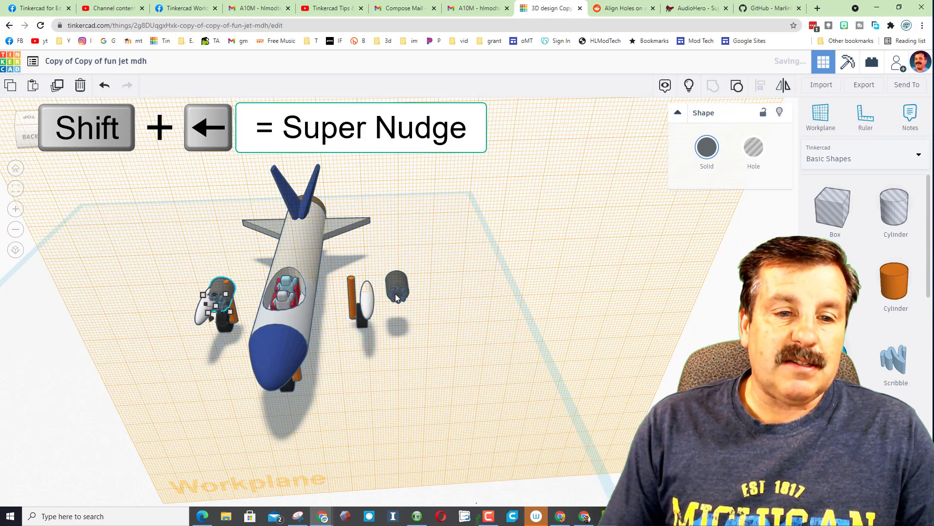
{"action": "key", "text": "shift+Left"}
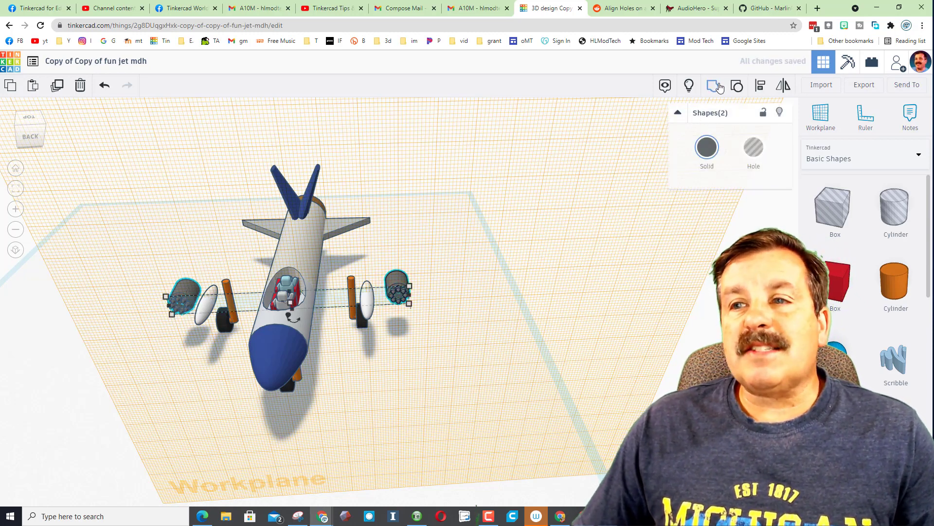
- Group the two loaded pods and centre the pair across the jet, using the fuselage as the fixed alignment reference
{"action": "left_click", "coordinate": [713, 85]}
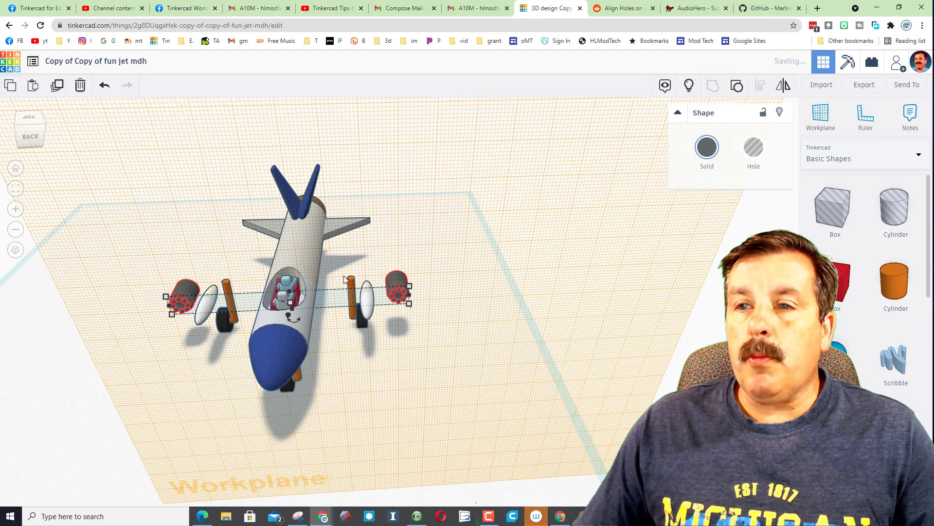
{"action": "left_click", "coordinate": [301, 250]}
{"action": "left_click", "coordinate": [761, 85]}
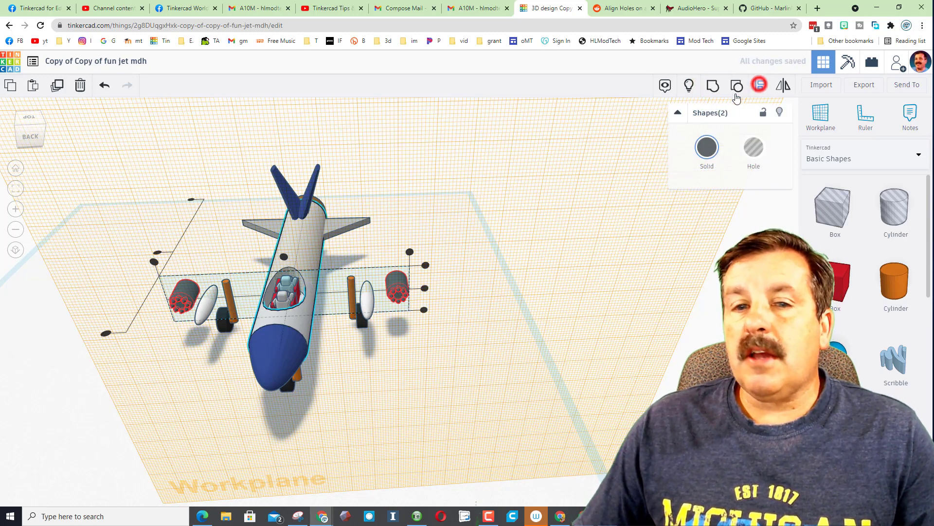
{"action": "left_click", "coordinate": [301, 243]}
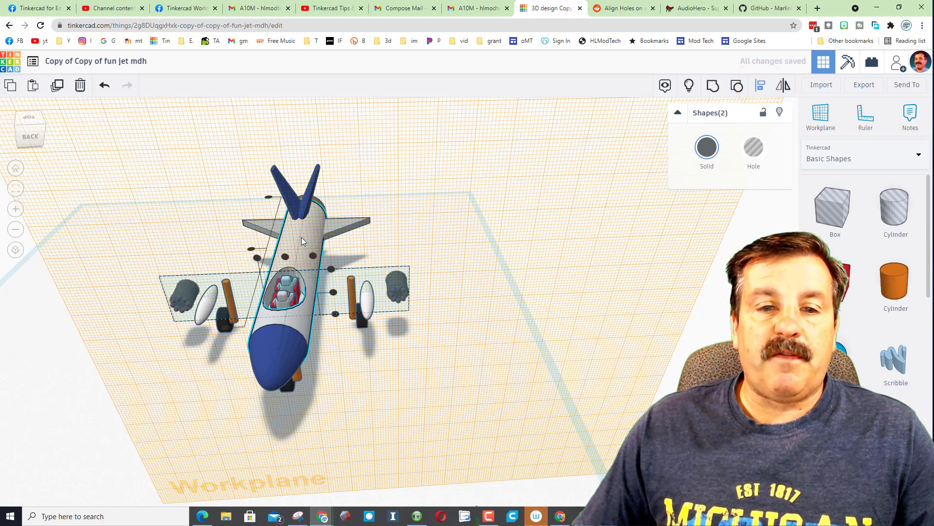
{"action": "left_click", "coordinate": [285, 257]}
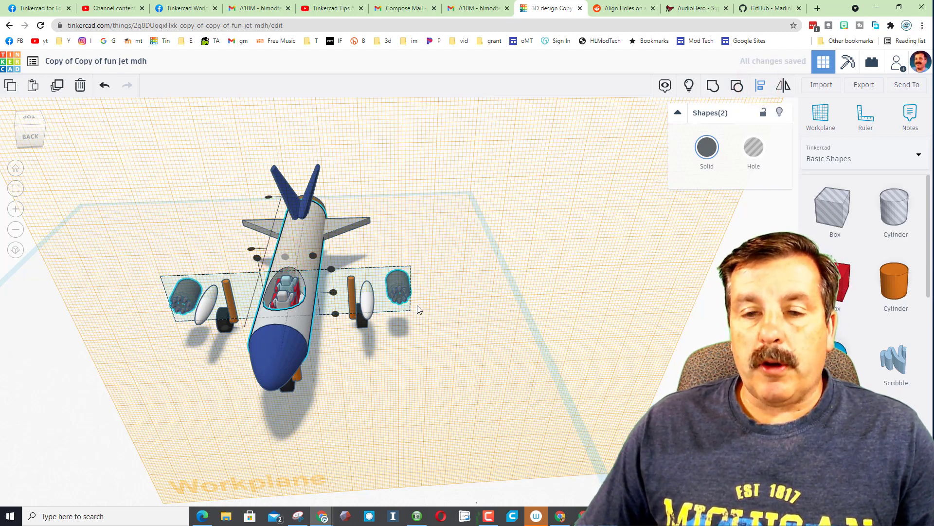
- Turn on multicolour for the grouped pair of pods and show the jet's hidden wings again
{"action": "key", "text": "ctrl+z"}
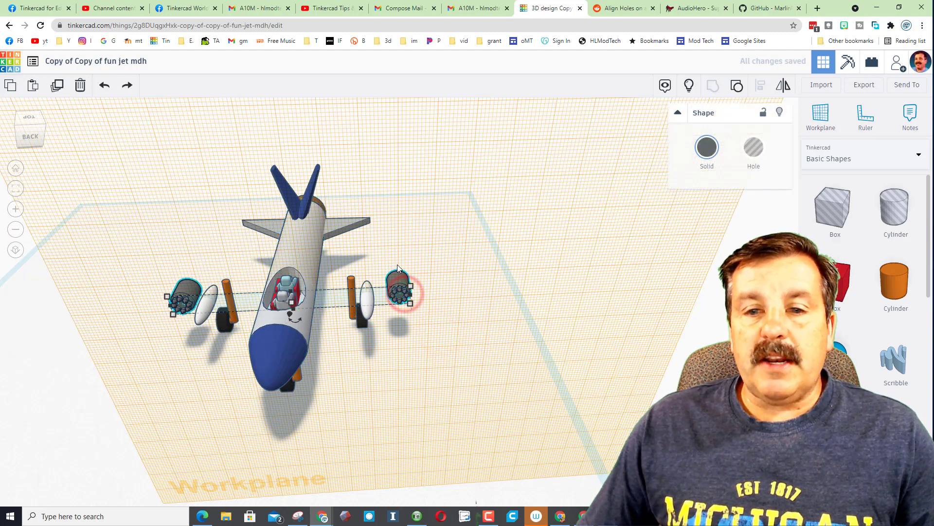
{"action": "left_click", "coordinate": [701, 152]}
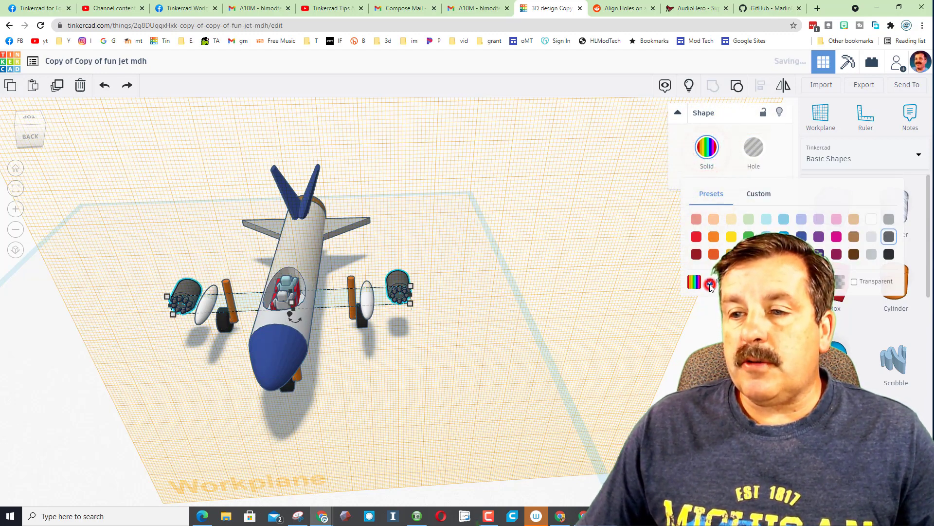
{"action": "left_click", "coordinate": [689, 85]}
{"action": "right_click_drag", "start_coordinate": [468, 362], "coordinate": [489, 323]}
{"action": "left_click", "coordinate": [428, 338]}
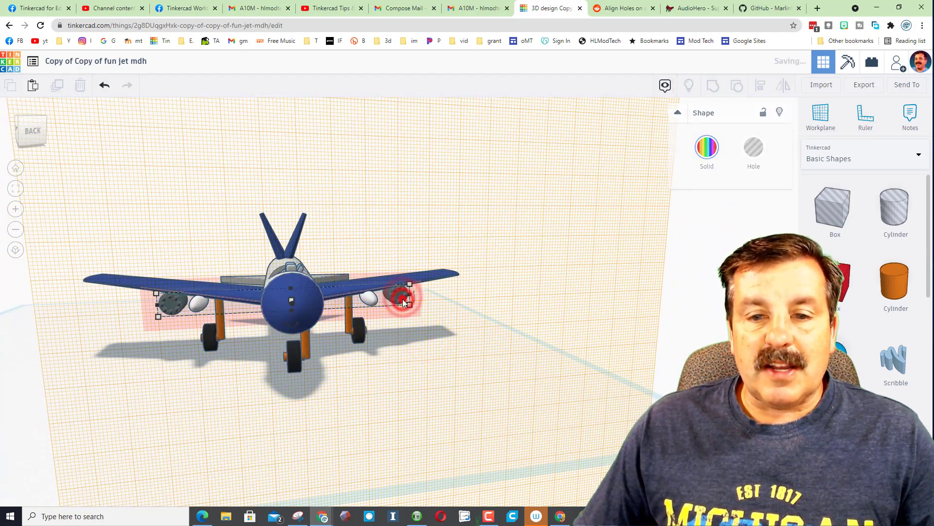
- With the pair ungrouped, turn on multicolour for each pod separately to restore the red missiles
{"action": "left_click", "coordinate": [401, 294]}
{"action": "left_click", "coordinate": [707, 147]}
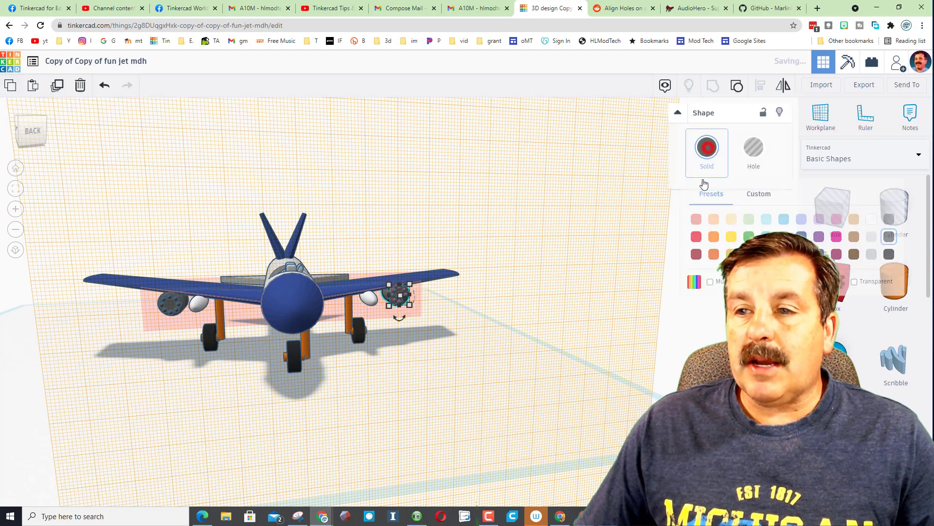
{"action": "left_click", "coordinate": [710, 282]}
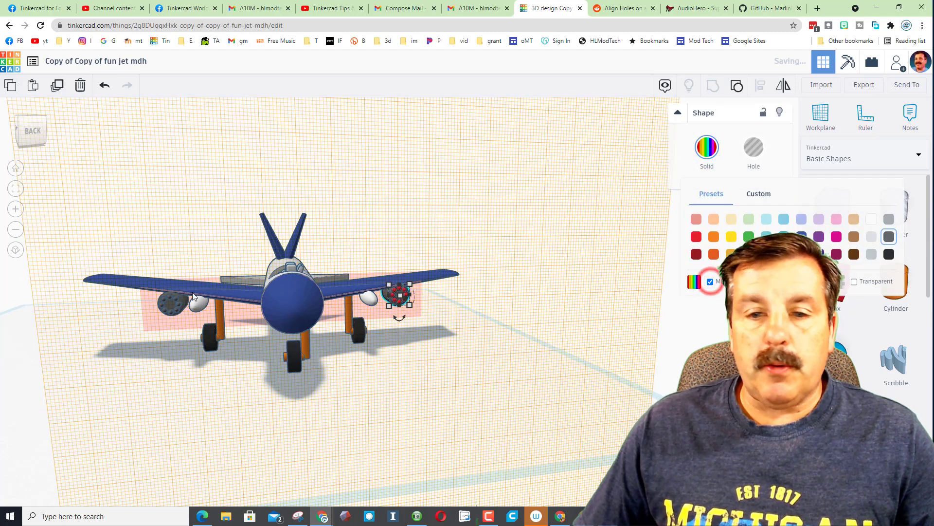
{"action": "left_click", "coordinate": [170, 302]}
{"action": "left_click", "coordinate": [709, 155]}
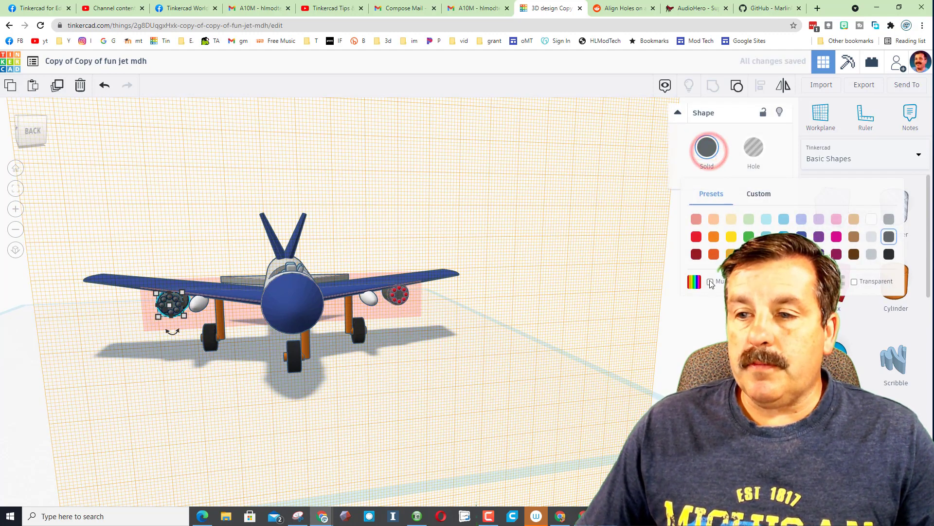
{"action": "left_click", "coordinate": [481, 372]}
- Reset the workplane to the default ground plane beneath the jet
{"action": "right_click_drag", "start_coordinate": [561, 345], "coordinate": [429, 336]}
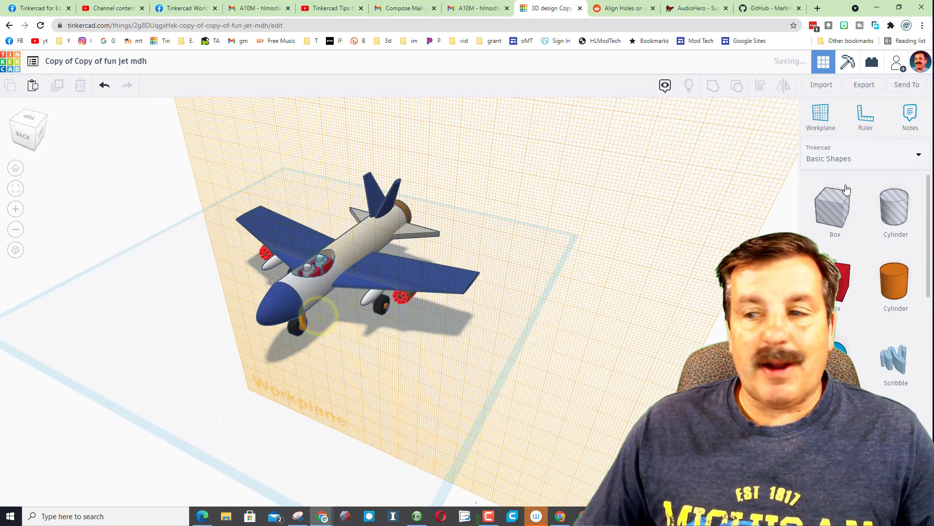
{"action": "left_click", "coordinate": [832, 117]}
{"action": "left_click", "coordinate": [313, 375]}
{"action": "right_click_drag", "start_coordinate": [240, 375], "coordinate": [409, 409]}
{"action": "scroll", "coordinate": [381, 302], "scroll_direction": "up", "scroll_amount": 2}
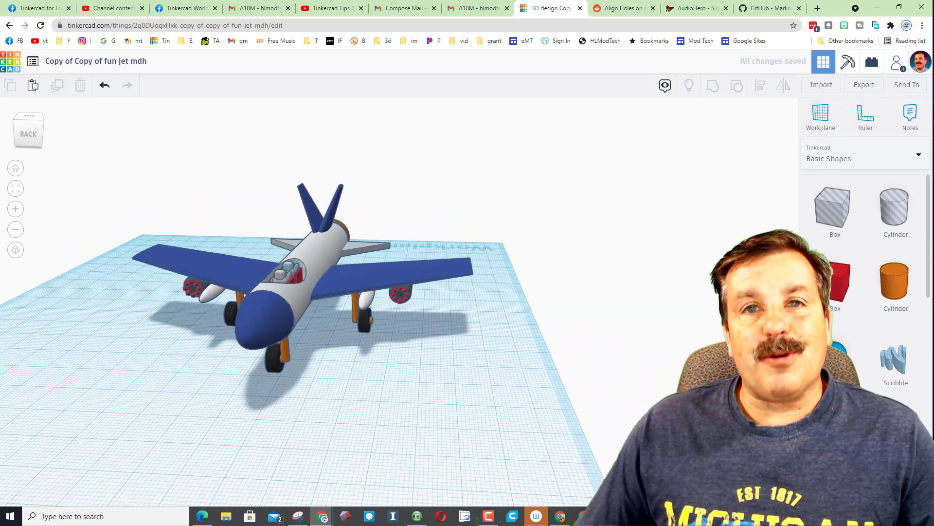